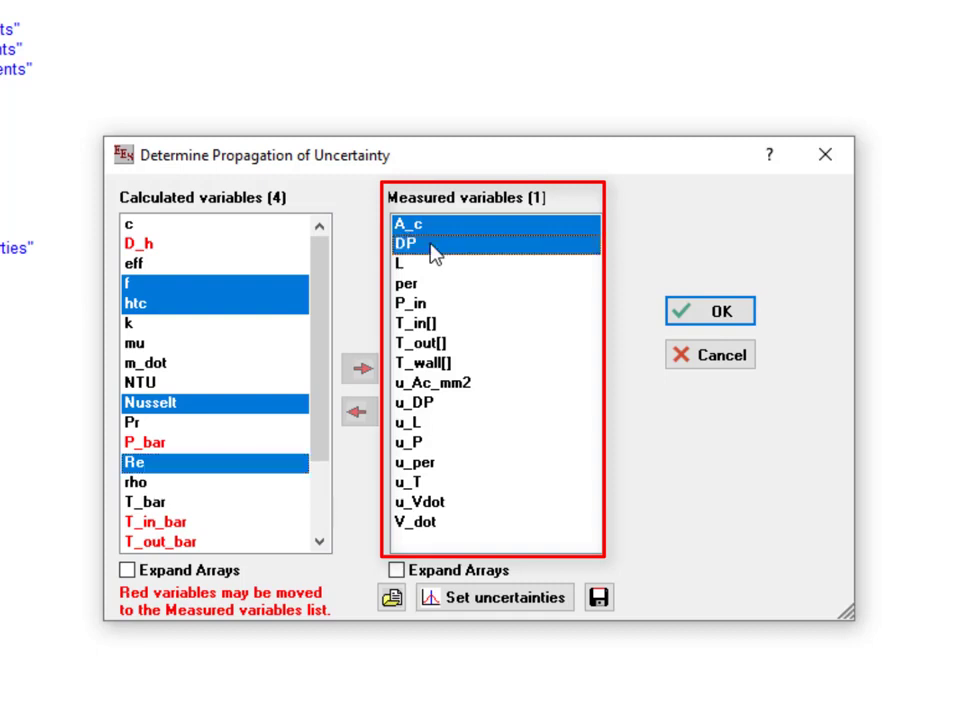
Add L, per, P_in and V_dot to the selected measured variables for the uncertainty propagation.
{"action": "left_click", "coordinate": [430, 266]}
{"action": "left_click", "coordinate": [433, 287]}
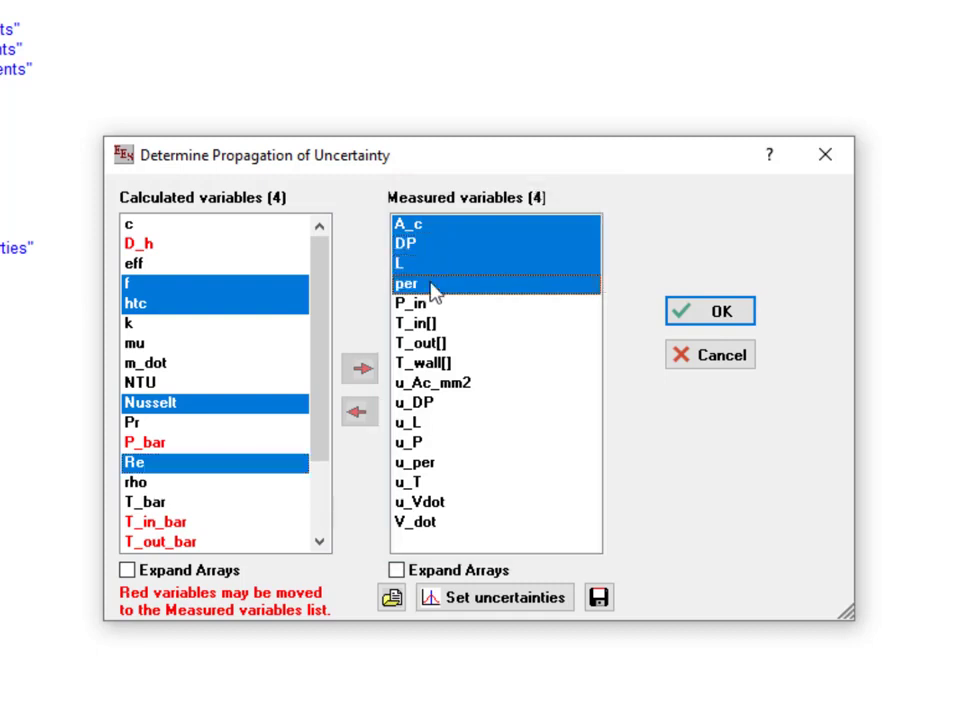
{"action": "left_click", "coordinate": [440, 304]}
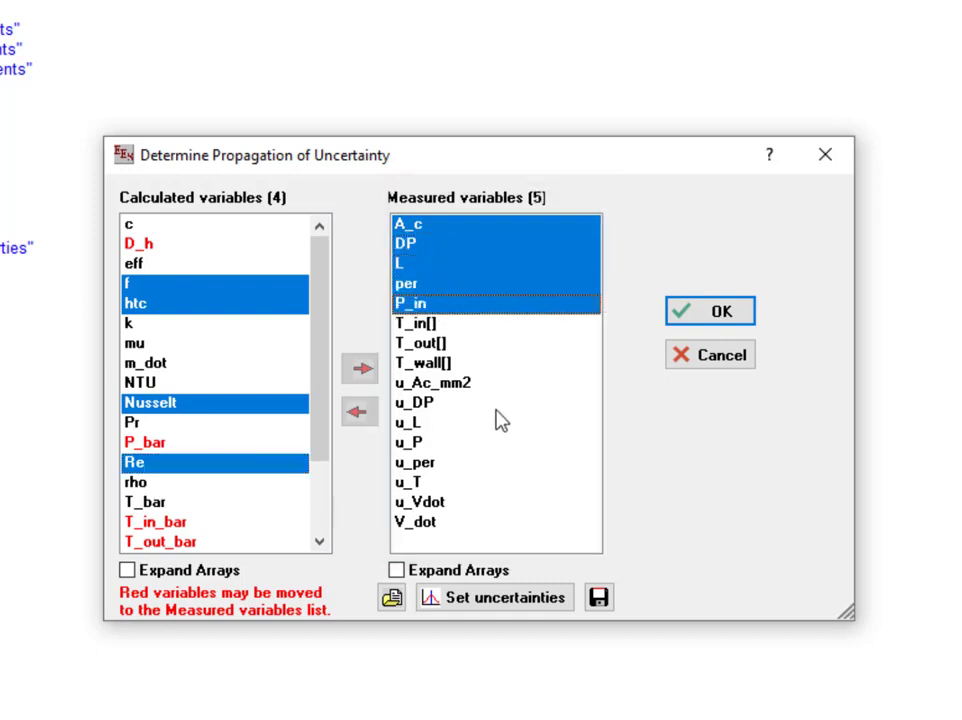
{"action": "left_click", "coordinate": [424, 523]}
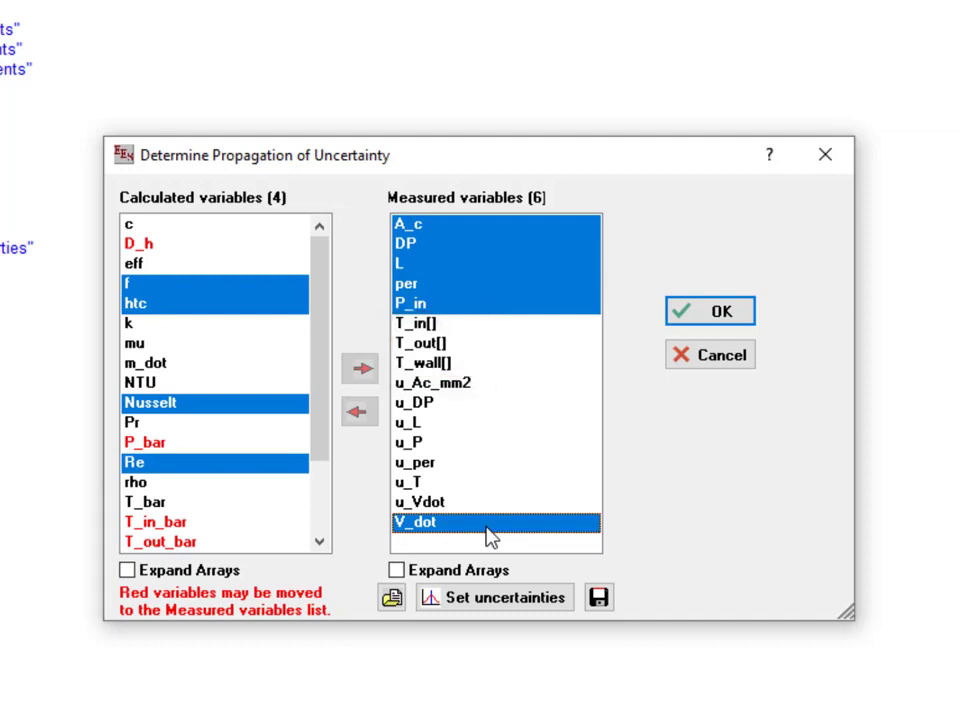
Select all elements of the T_in, T_out and T_wall arrays as measured variables.
{"action": "double_click", "coordinate": [458, 324]}
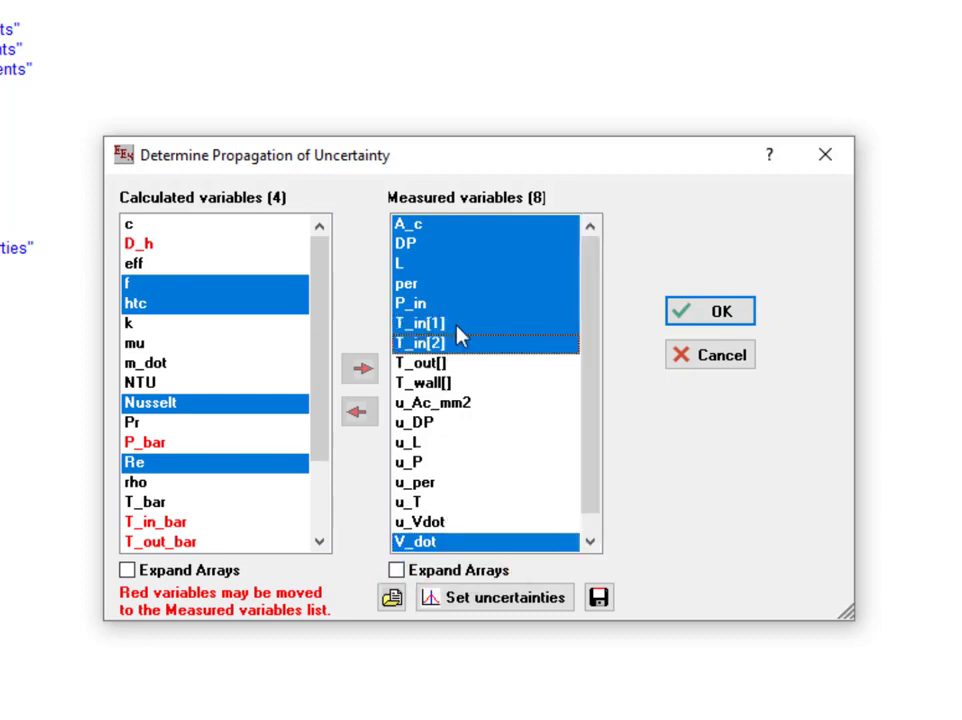
{"action": "double_click", "coordinate": [513, 366]}
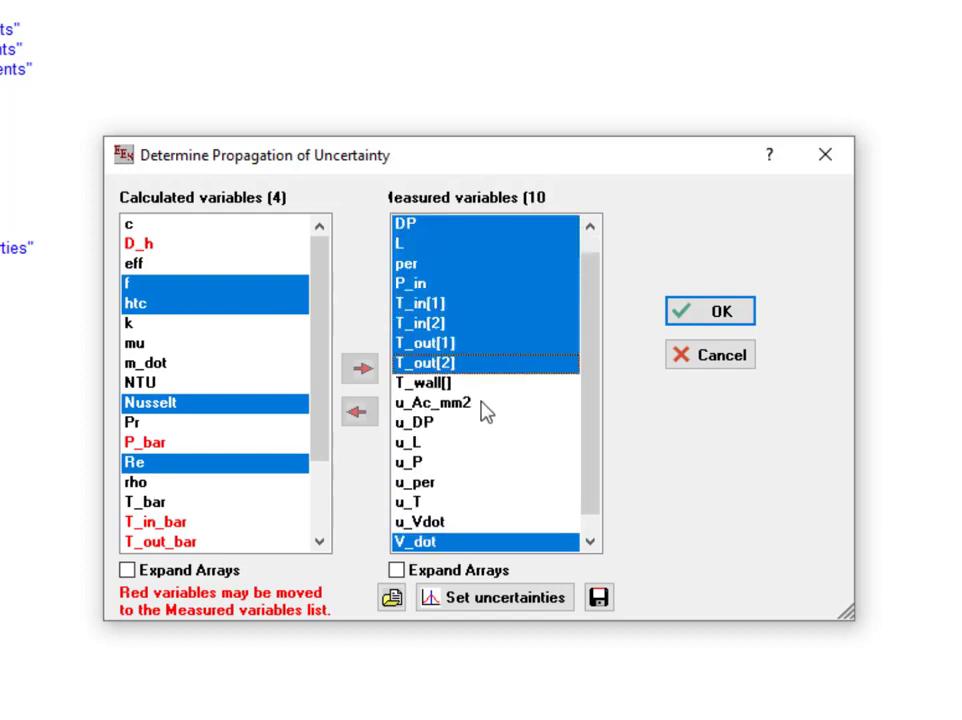
{"action": "double_click", "coordinate": [472, 384]}
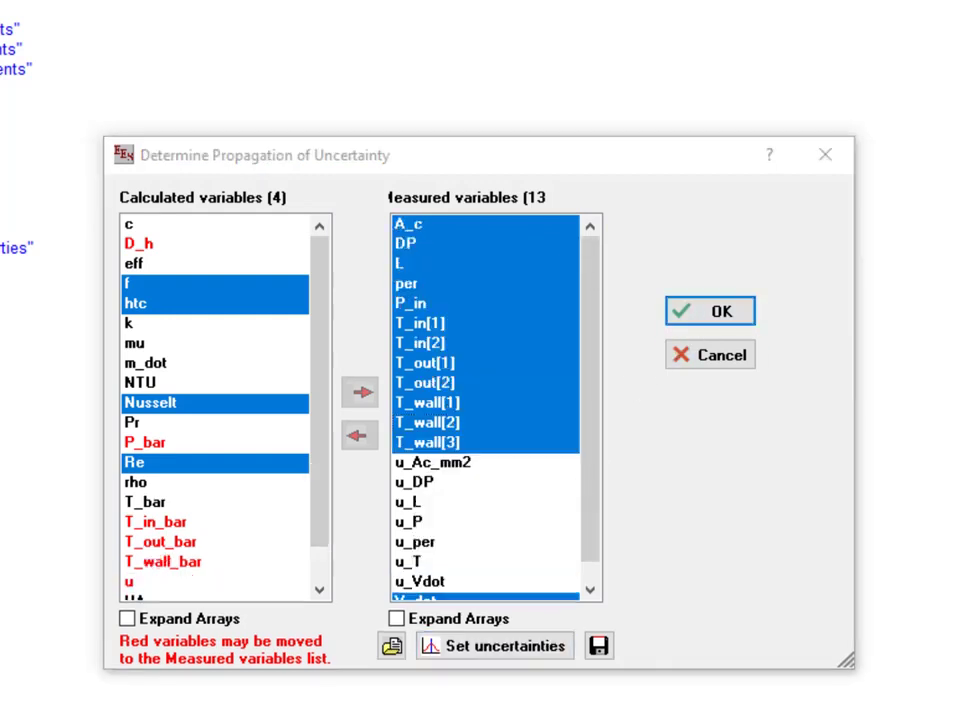
Set the absolute uncertainties of the measured variables A_c, DP and L to u_Ac, u_DP and u_L.
{"action": "left_click", "coordinate": [515, 650]}
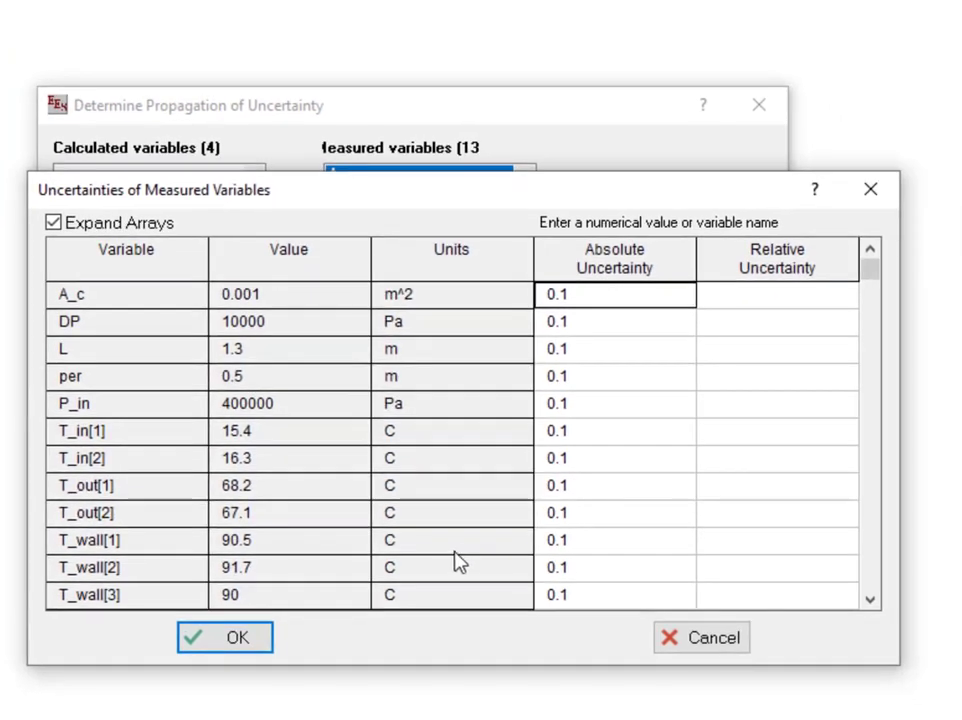
{"action": "left_click", "coordinate": [595, 308]}
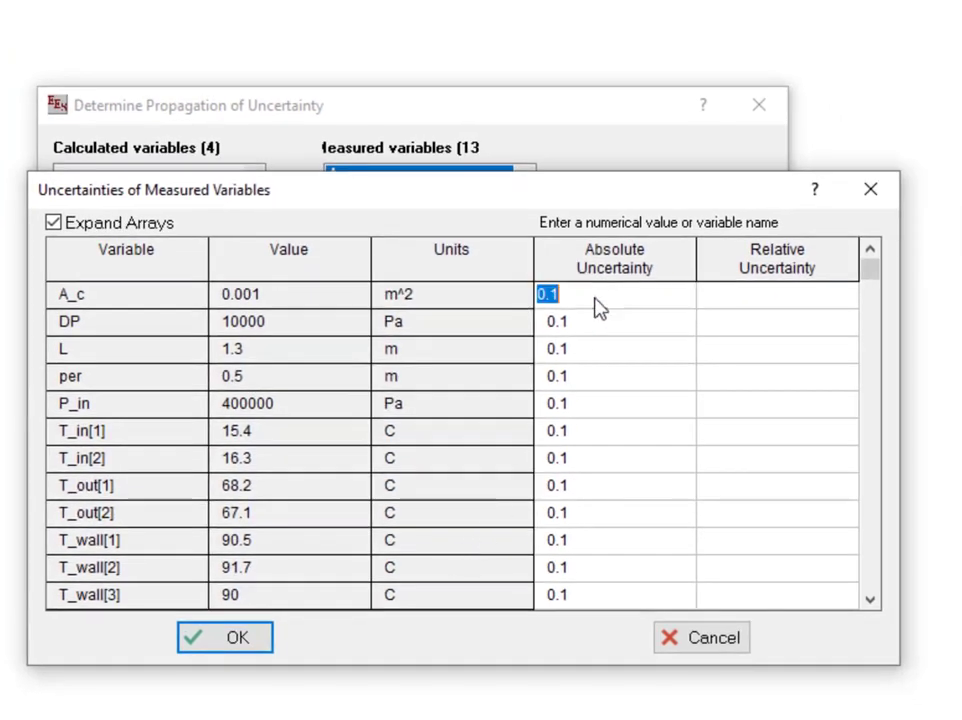
{"action": "type", "text": "u_Ac"}
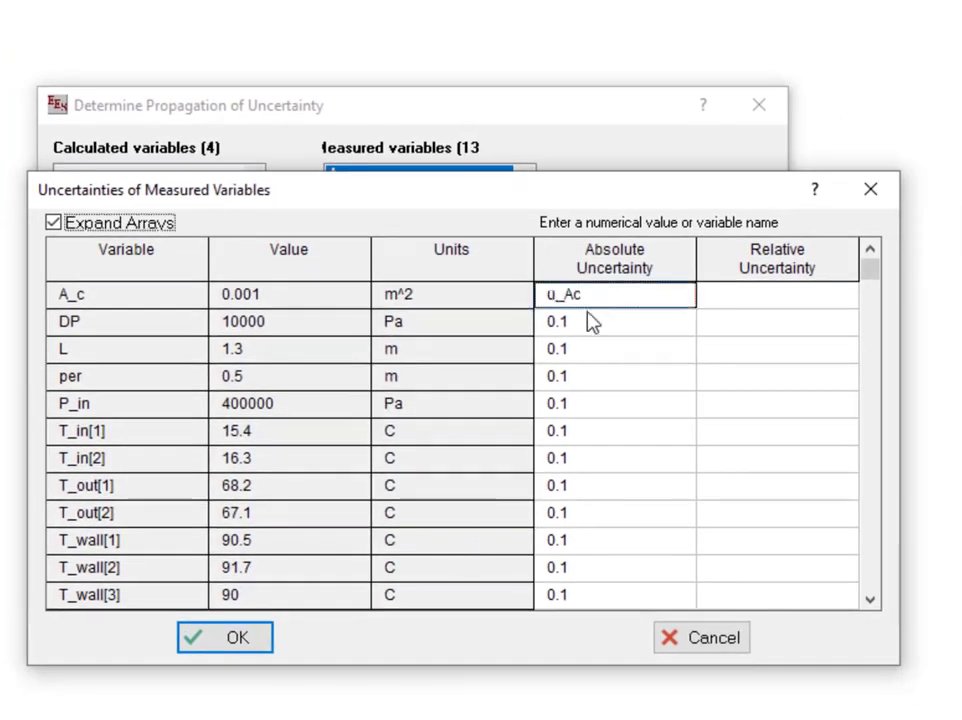
{"action": "left_click", "coordinate": [616, 333]}
{"action": "type", "text": "uDP"}
{"action": "key", "text": "BackSpace"}
{"action": "key", "text": "BackSpace"}
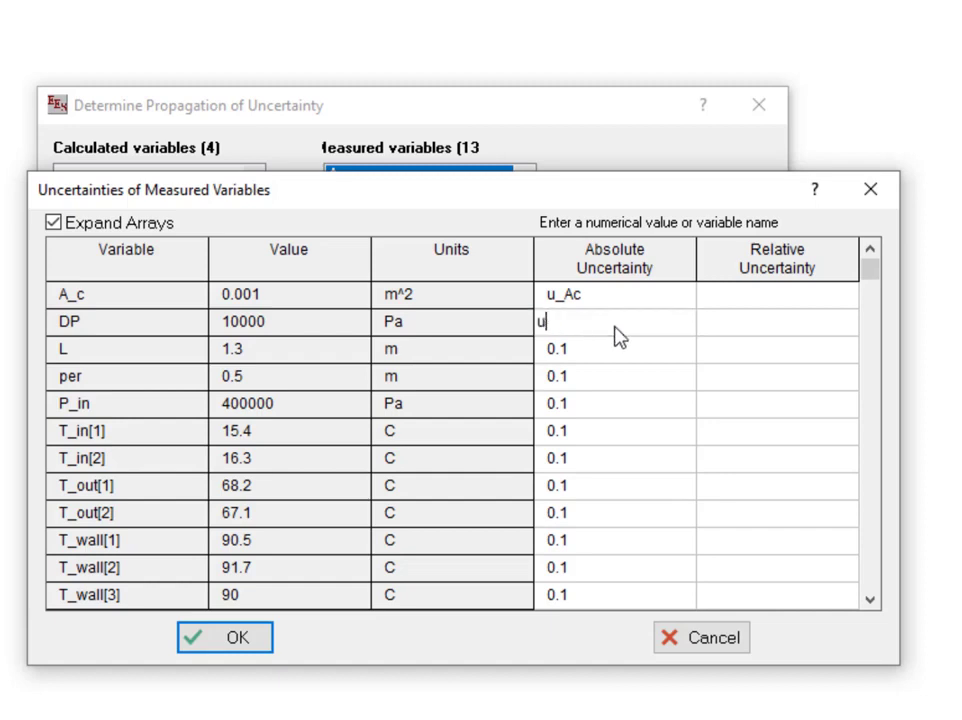
{"action": "type", "text": "_DP"}
{"action": "left_click", "coordinate": [620, 360]}
{"action": "type", "text": "u_L"}
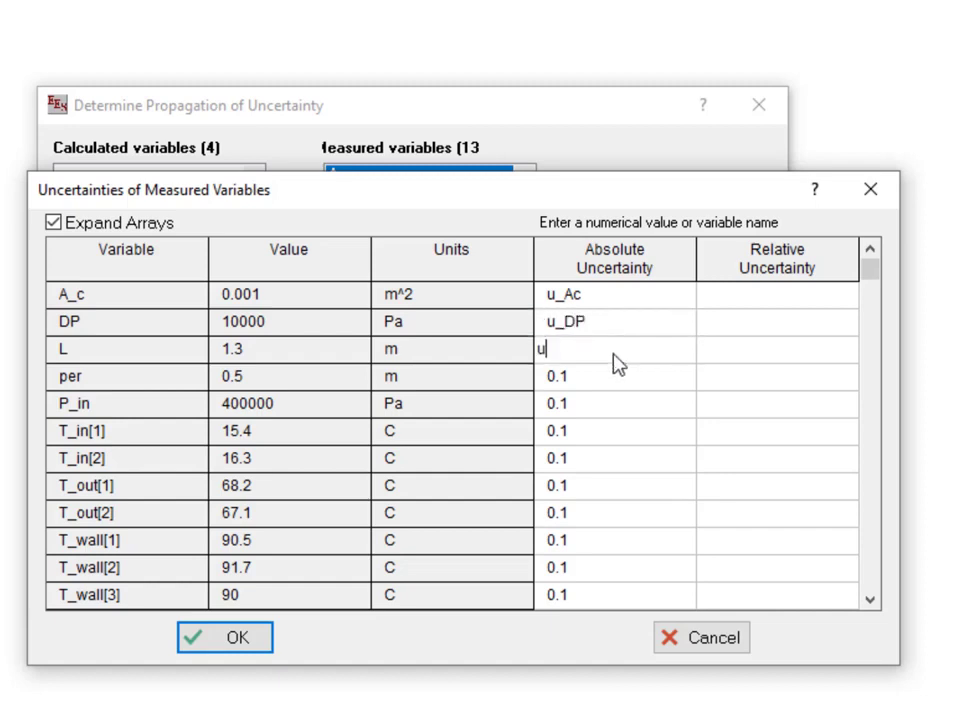
Set the absolute uncertainty of per to u_per and that of P_in to u_P.
{"action": "left_click", "coordinate": [605, 382]}
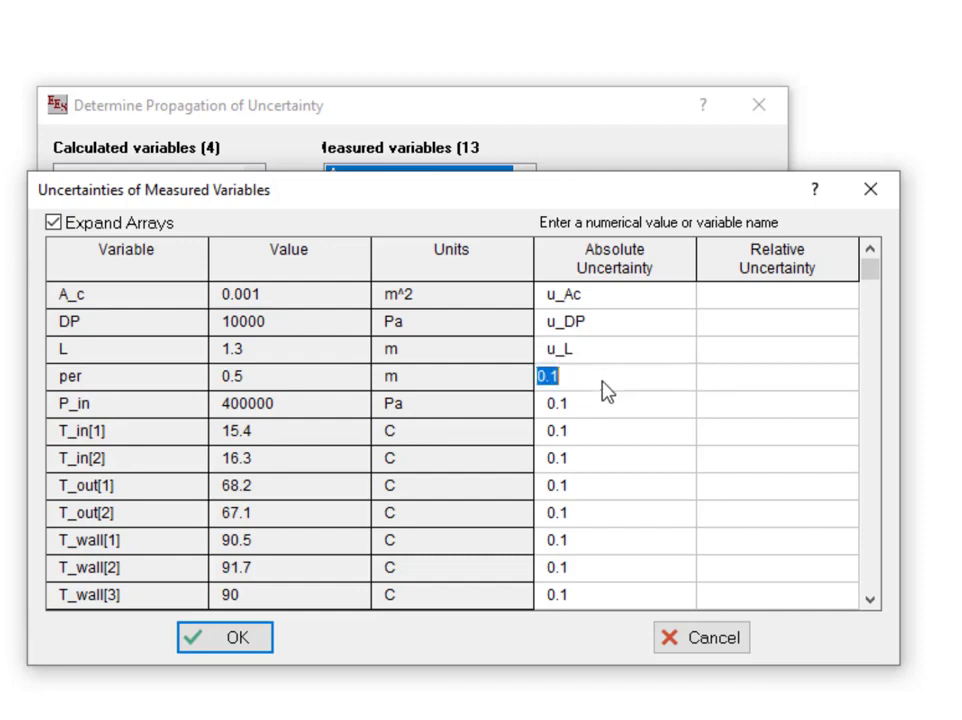
{"action": "type", "text": "u_per"}
{"action": "left_click", "coordinate": [618, 403]}
{"action": "left_click", "coordinate": [616, 403]}
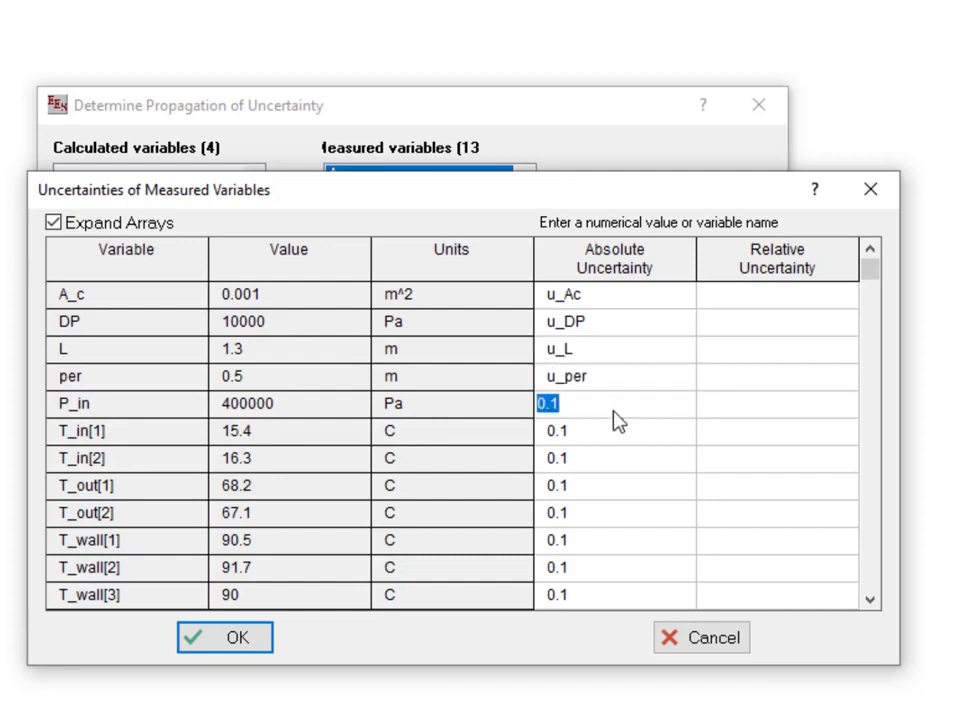
{"action": "type", "text": "u_P"}
{"action": "key", "text": "Return"}
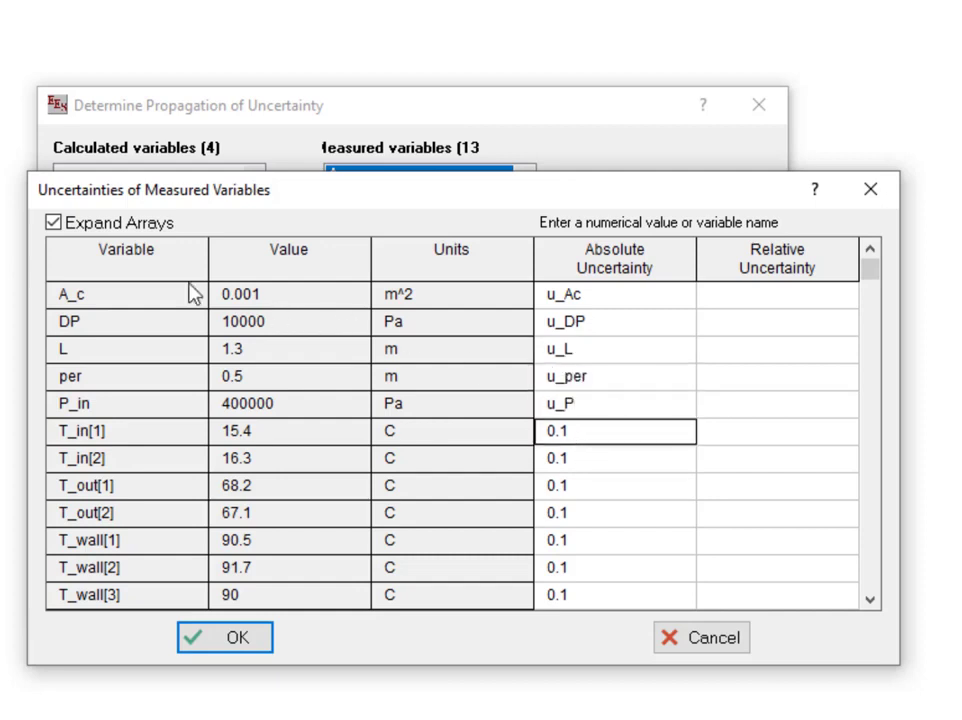
Collapse the arrays in the uncertainties table and set the absolute uncertainty of T_in[], T_out[] and T_wall[] to u_T.
{"action": "left_click", "coordinate": [84, 223]}
{"action": "left_click_drag", "start_coordinate": [547, 432], "coordinate": [575, 432]}
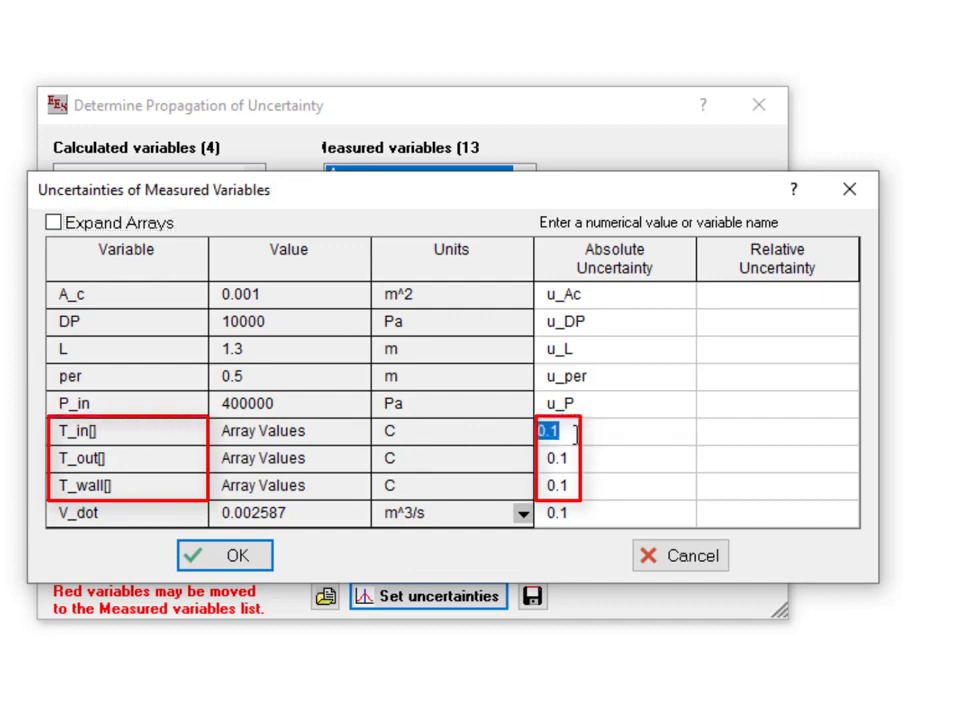
{"action": "type", "text": "u_T"}
{"action": "left_click", "coordinate": [583, 462]}
{"action": "double_click", "coordinate": [583, 462]}
{"action": "type", "text": "u_T"}
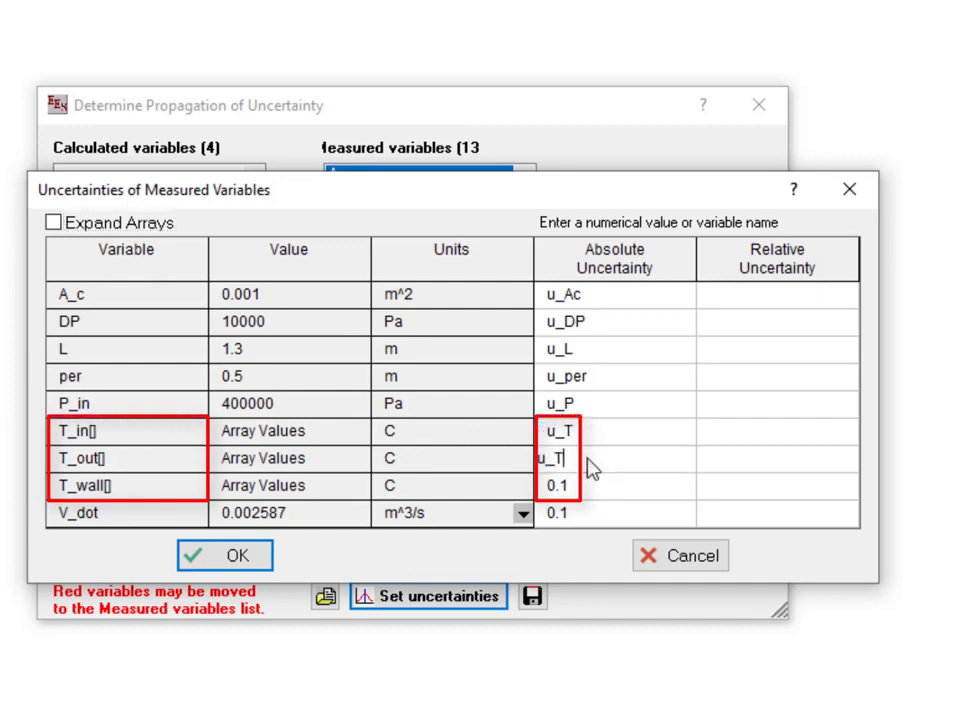
{"action": "left_click", "coordinate": [612, 492]}
{"action": "double_click", "coordinate": [612, 492]}
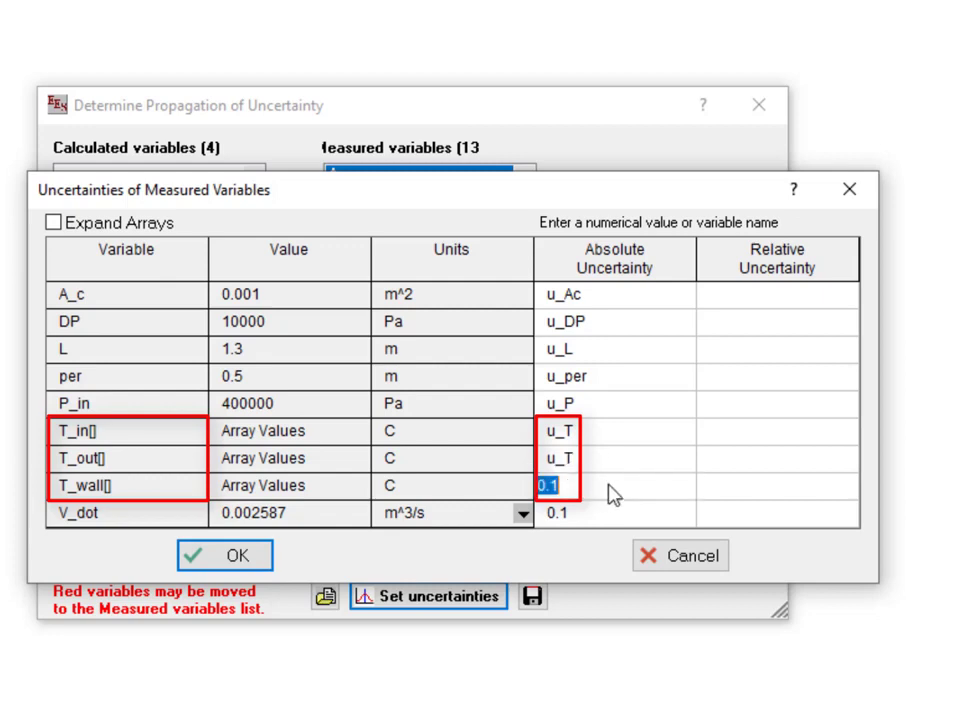
{"action": "type", "text": "u_T"}
Set the absolute uncertainty of V_dot to u_Vdot, accept the table and run the uncertainty propagation.
{"action": "left_click", "coordinate": [613, 513]}
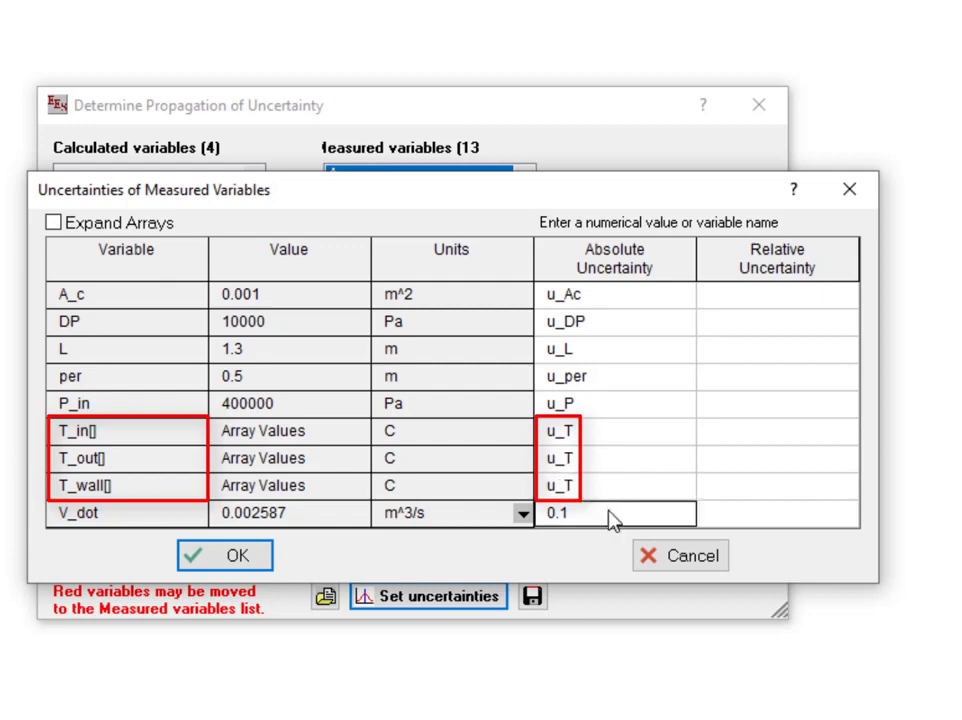
{"action": "double_click", "coordinate": [613, 514]}
{"action": "type", "text": "u_Vdot"}
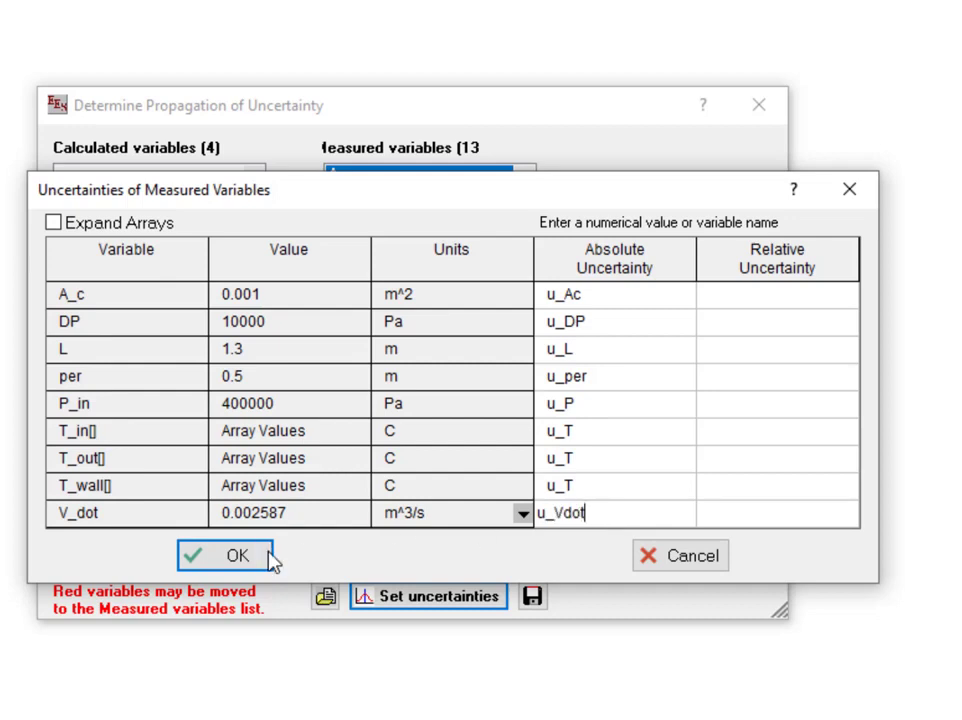
{"action": "left_click", "coordinate": [228, 557]}
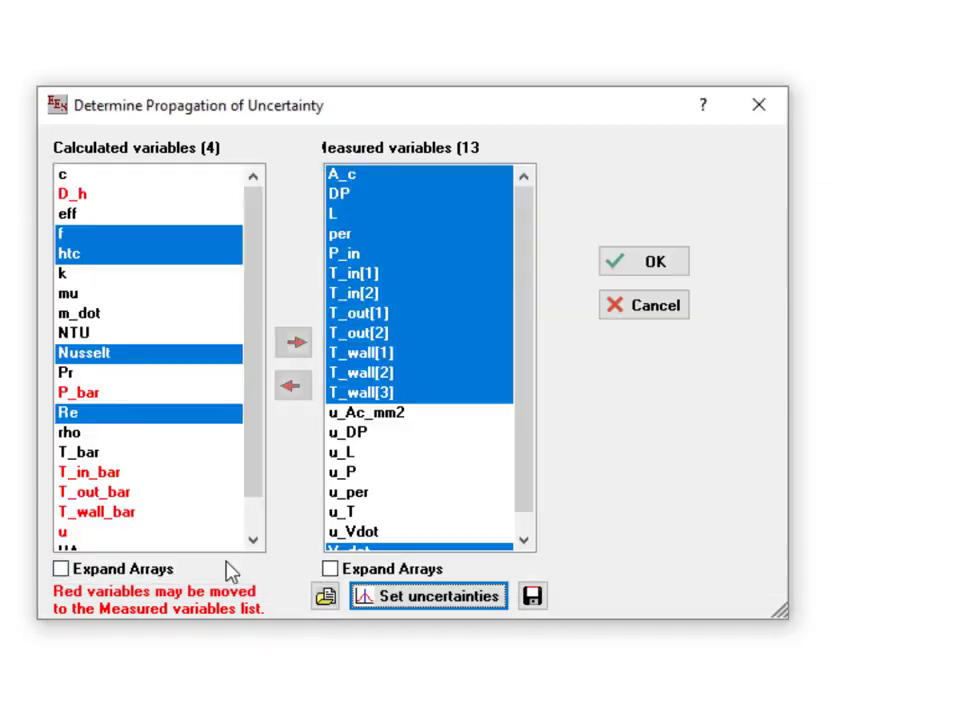
{"action": "left_click", "coordinate": [642, 270]}
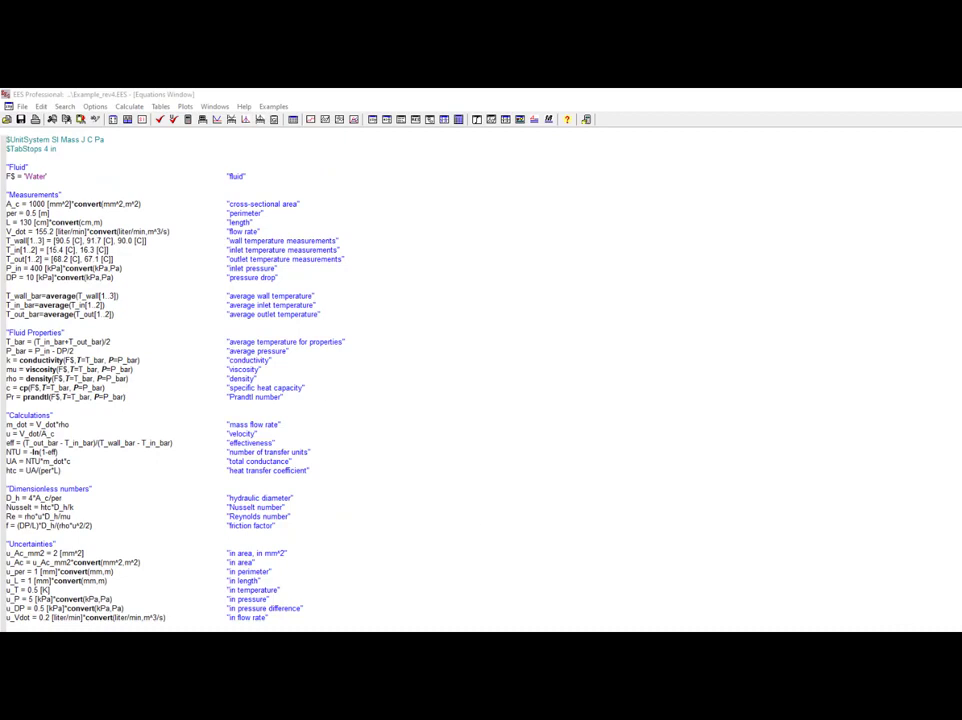
Solve the equations and assign the alternate units mm^2 to A_c in the solution.
{"action": "left_click", "coordinate": [391, 359]}
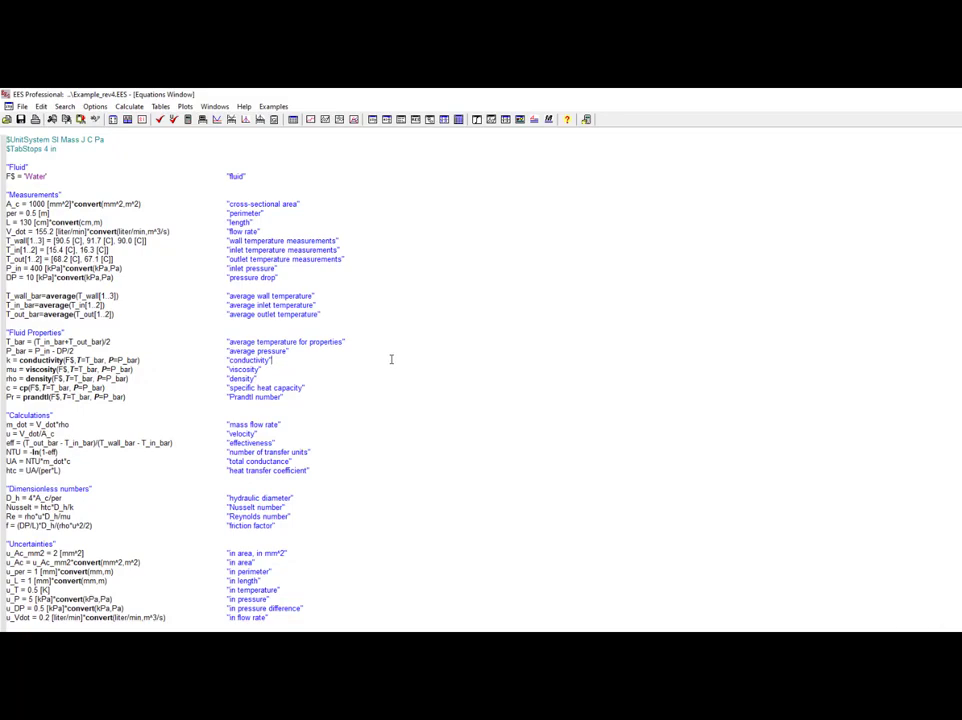
{"action": "key", "text": "F2"}
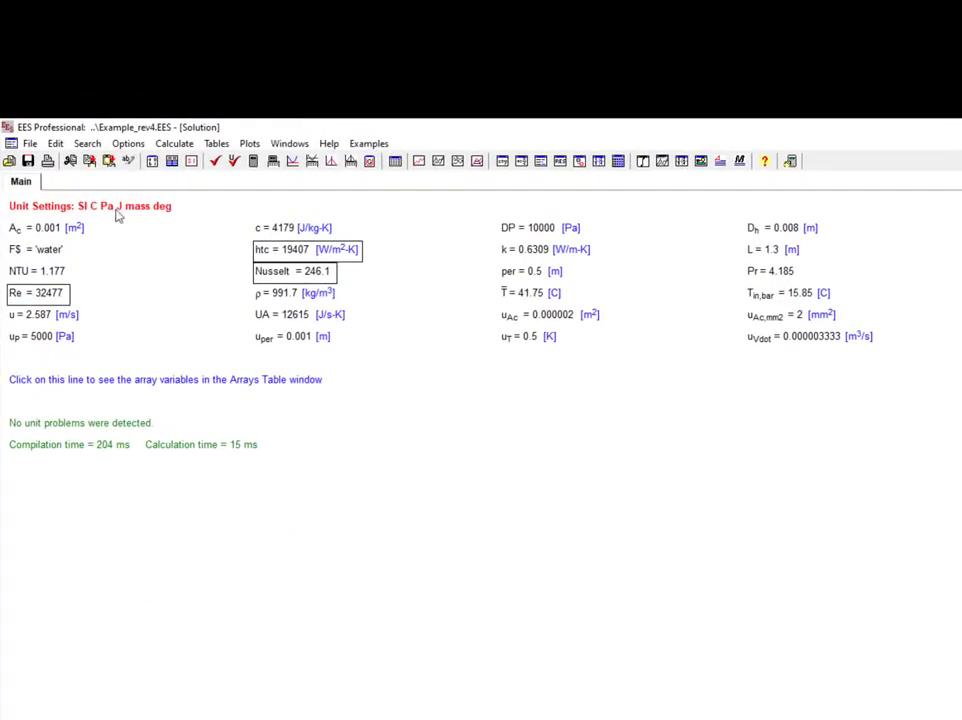
{"action": "left_click", "coordinate": [72, 233]}
{"action": "double_click", "coordinate": [72, 233]}
{"action": "left_click", "coordinate": [758, 500]}
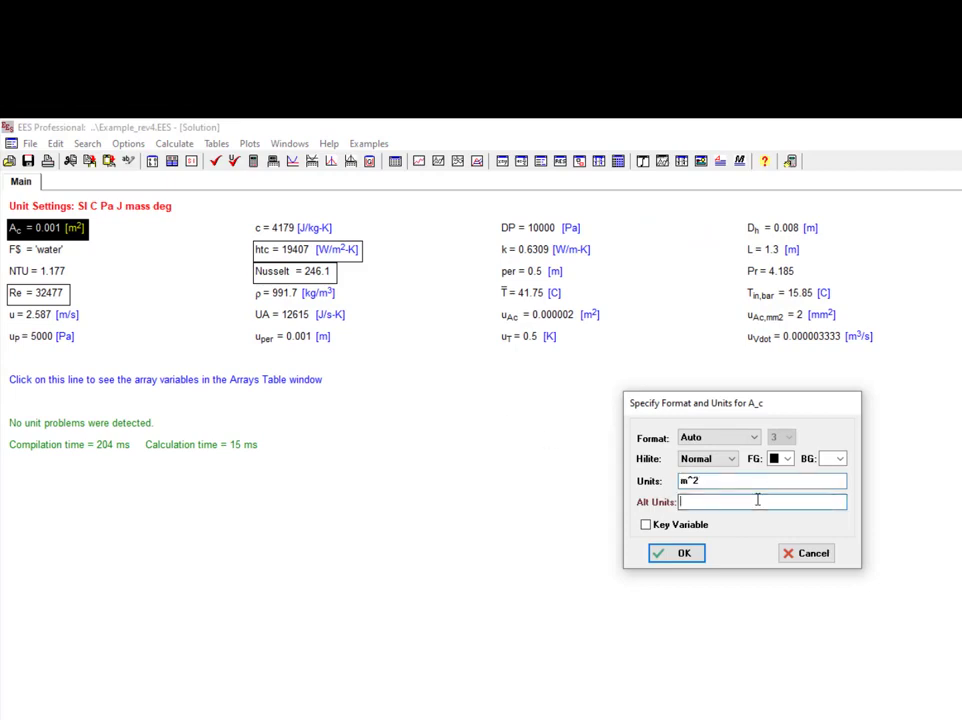
{"action": "type", "text": "mm^2"}
{"action": "left_click", "coordinate": [674, 553]}
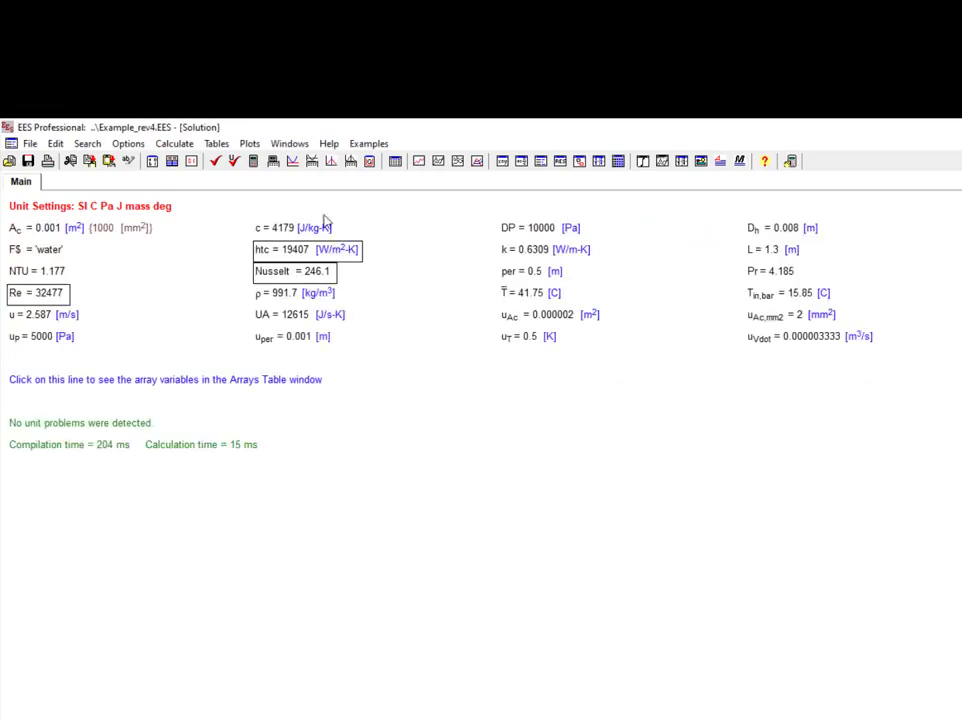
Reopen the measured variables' uncertainties for the propagation and switch the units of A_c to mm^2.
{"action": "left_click", "coordinate": [174, 143]}
{"action": "left_click", "coordinate": [243, 247]}
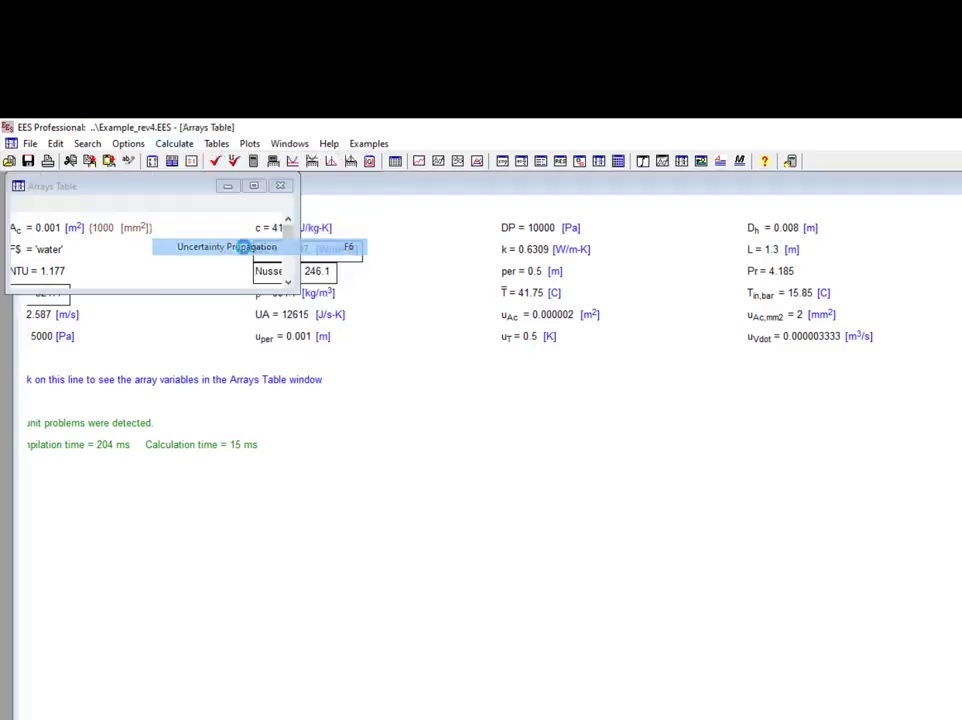
{"action": "left_click", "coordinate": [786, 585]}
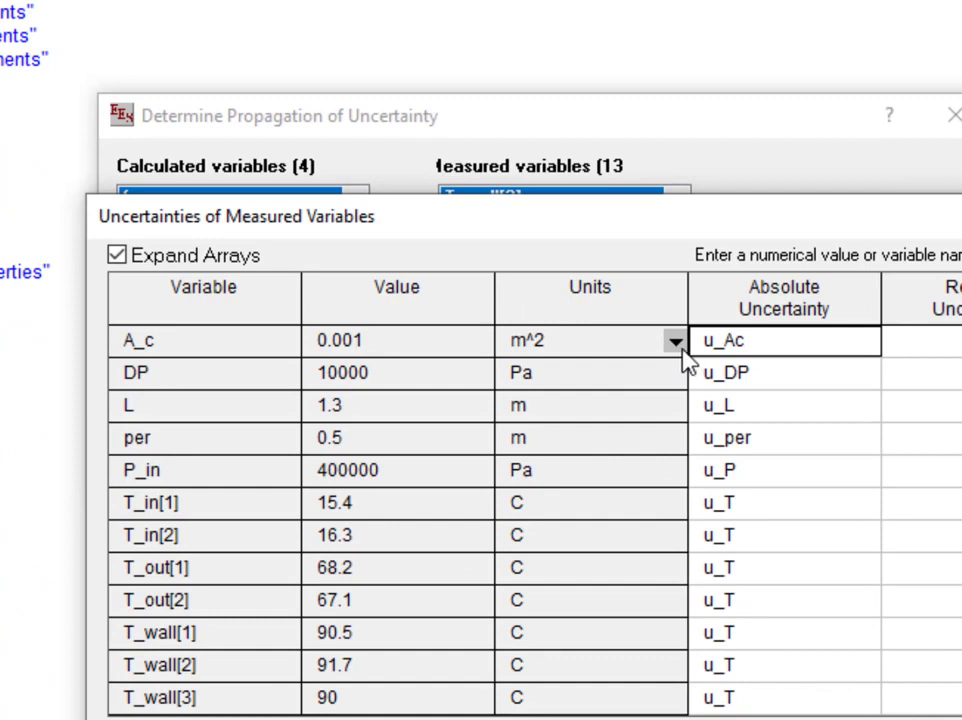
{"action": "left_click", "coordinate": [681, 347]}
{"action": "left_click", "coordinate": [680, 347]}
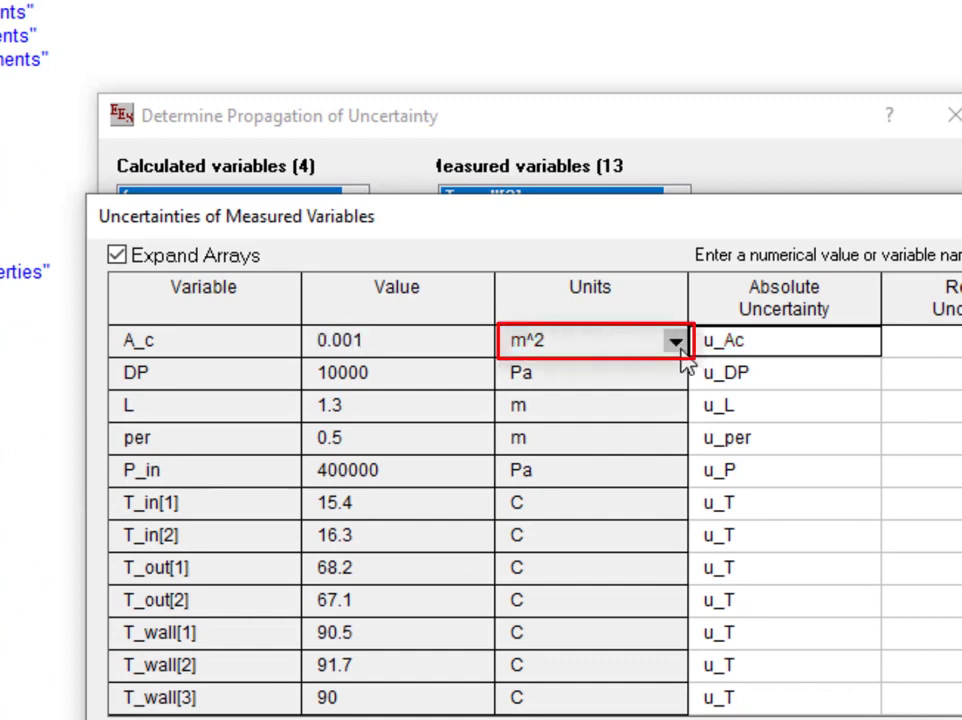
{"action": "left_click", "coordinate": [676, 343]}
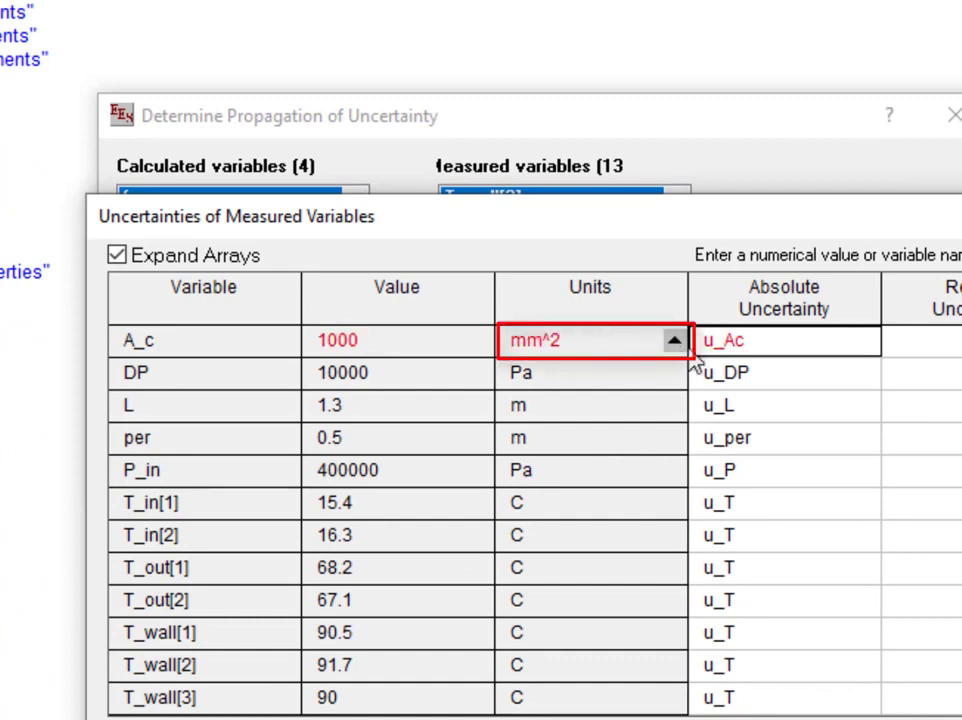
Change the absolute uncertainty of A_c to u_Ac_mm2, accept the table and run the uncertainty propagation.
{"action": "left_click", "coordinate": [757, 352]}
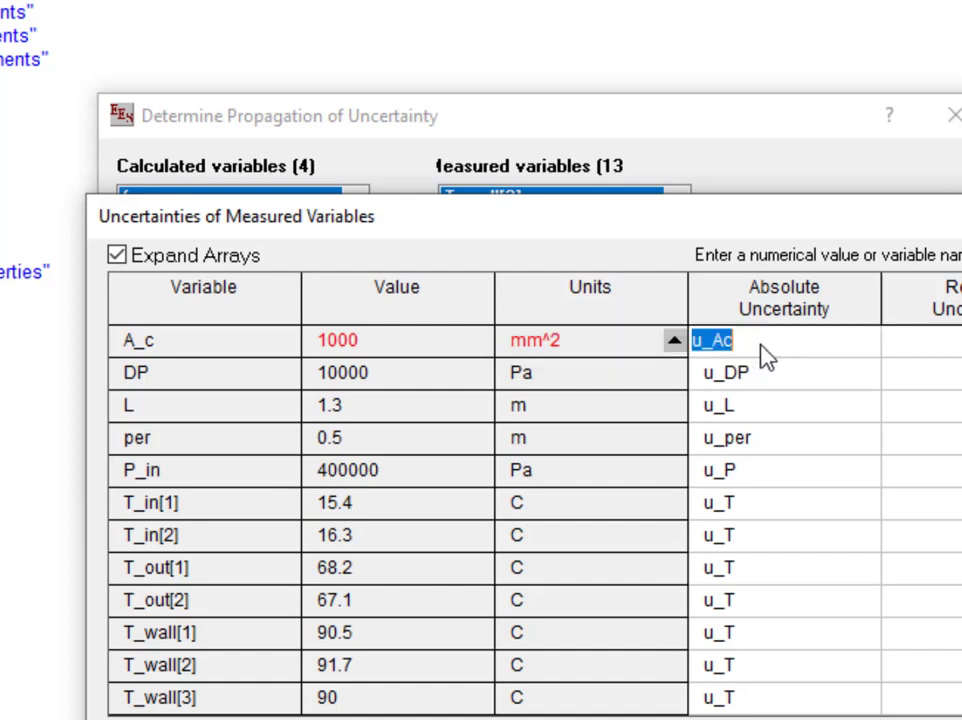
{"action": "left_click", "coordinate": [763, 342]}
{"action": "type", "text": "mm^2"}
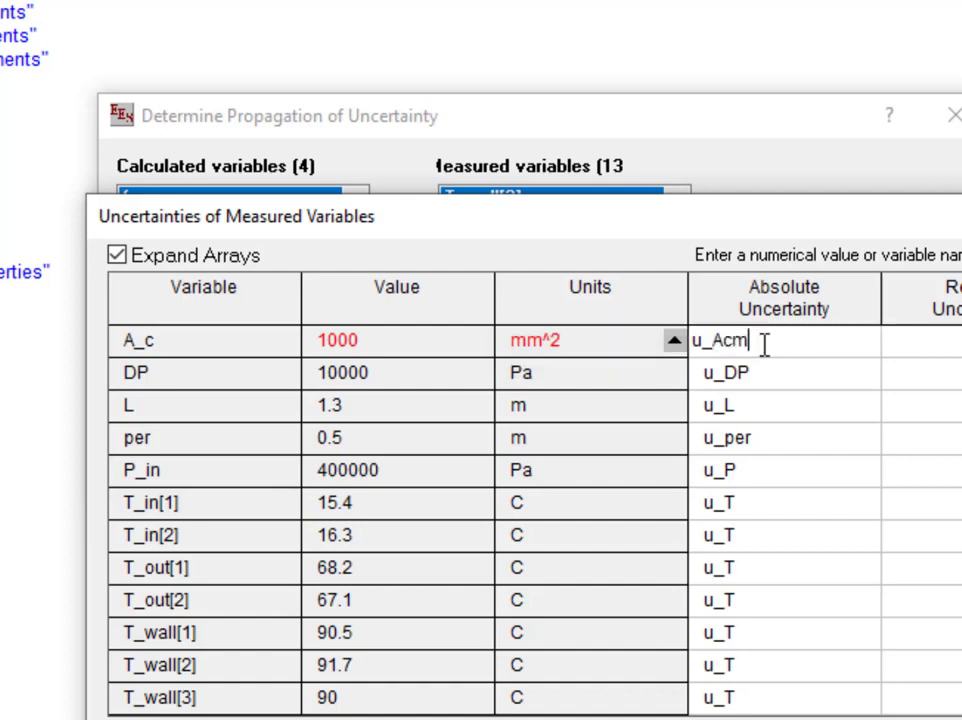
{"action": "key", "text": "BackSpace"}
{"action": "key", "text": "BackSpace"}
{"action": "type", "text": "2"}
{"action": "key", "text": "Left"}
{"action": "key", "text": "Left"}
{"action": "key", "text": "Left"}
{"action": "type", "text": "_"}
{"action": "key", "text": "Return"}
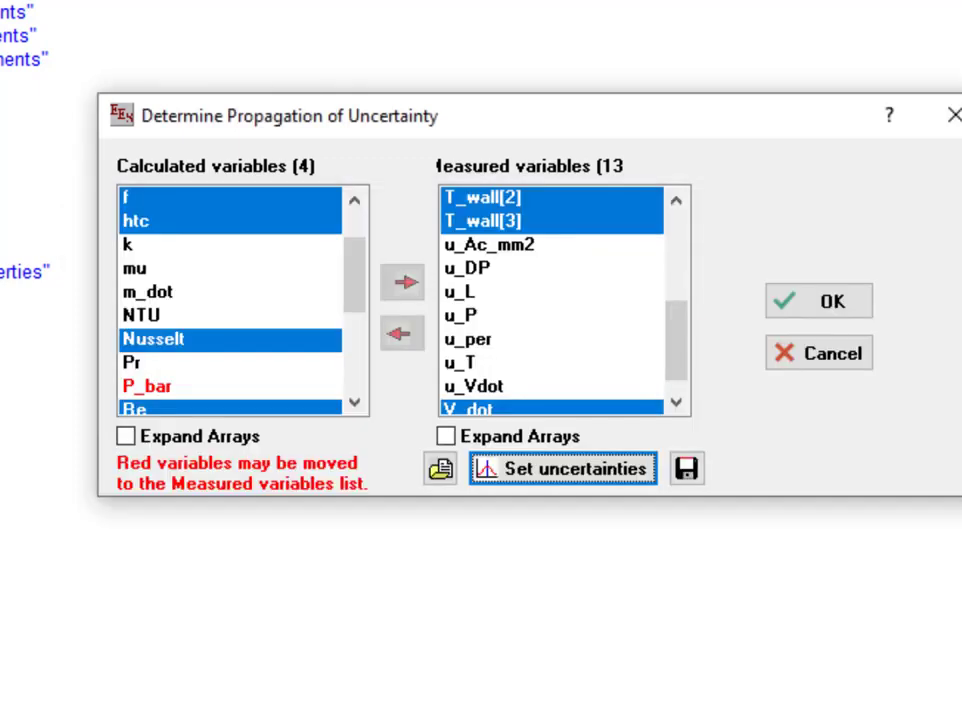
{"action": "left_click", "coordinate": [830, 316]}
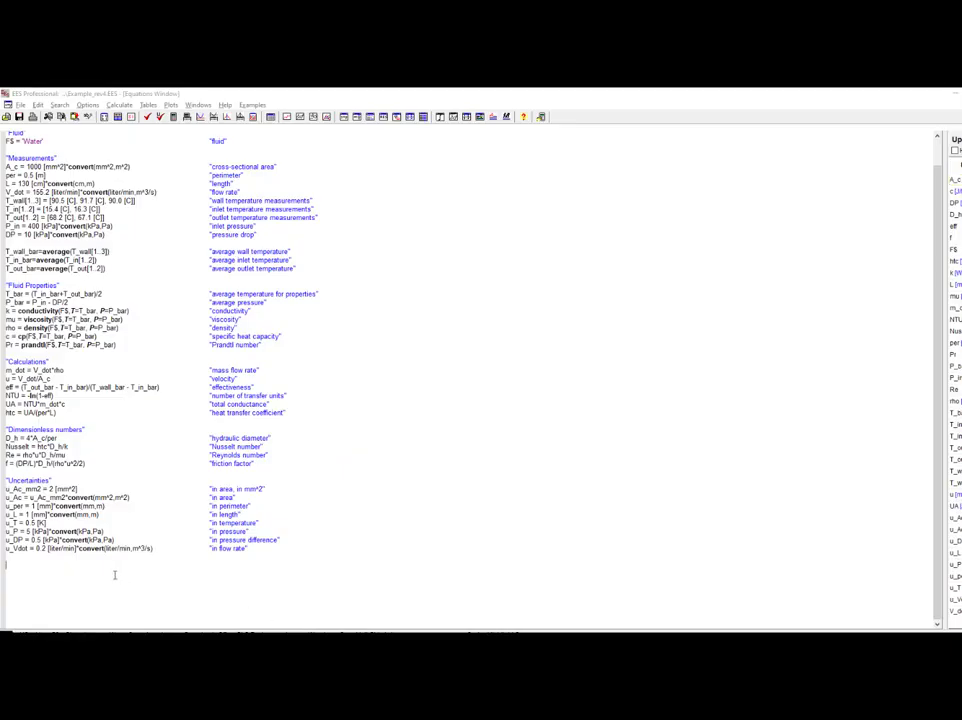
Add the equation u_htc = UncertaintyOf(htc) below the uncertainties, with the comment "uncertainty of heat transfer coefficient".
{"action": "left_click", "coordinate": [22, 566]}
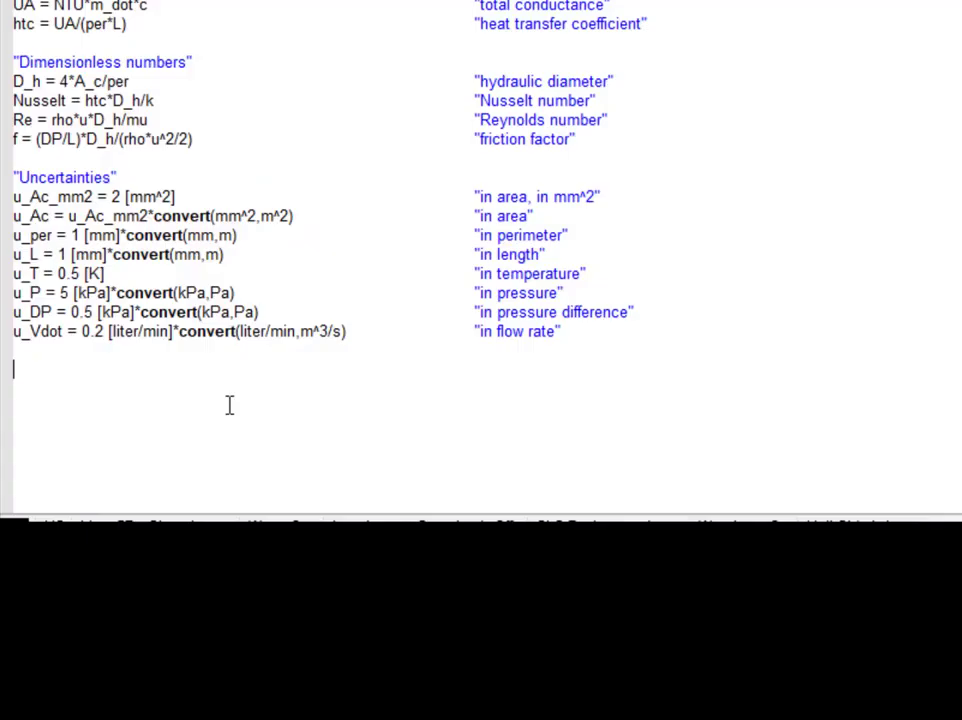
{"action": "type", "text": "u_htc = Uncertainty"}
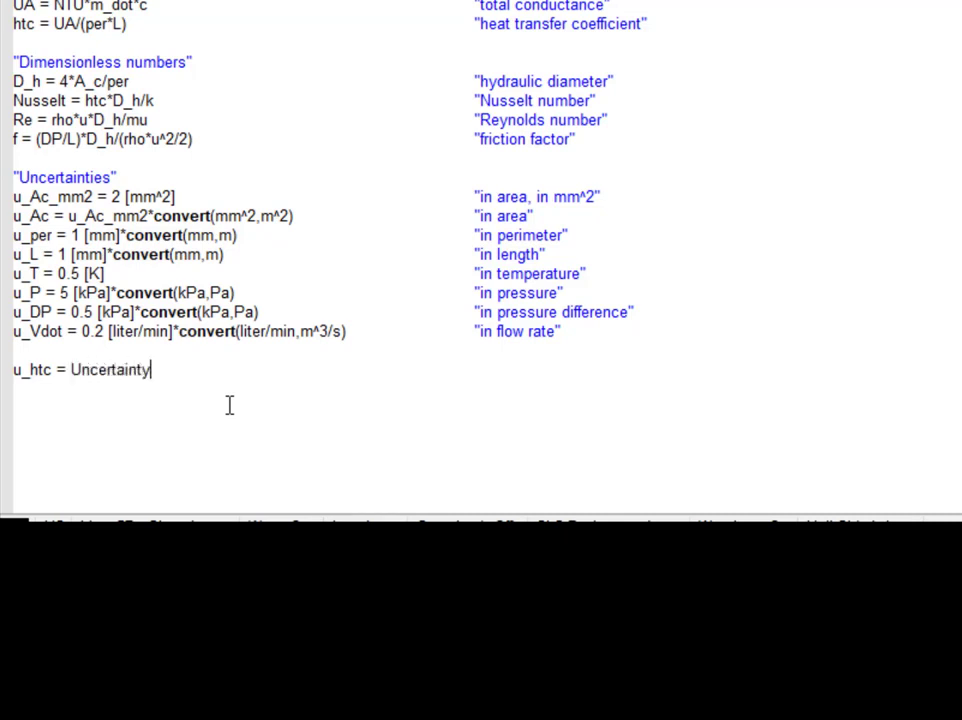
{"action": "type", "text": "Of(htc)"}
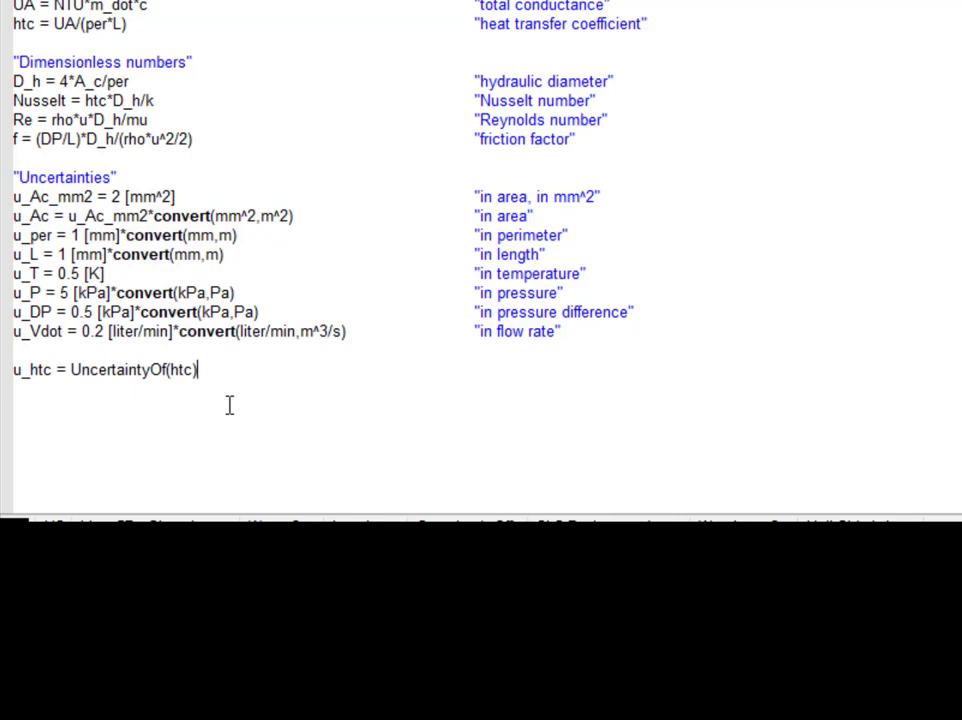
{"action": "type", "text": " \"uncertaint"}
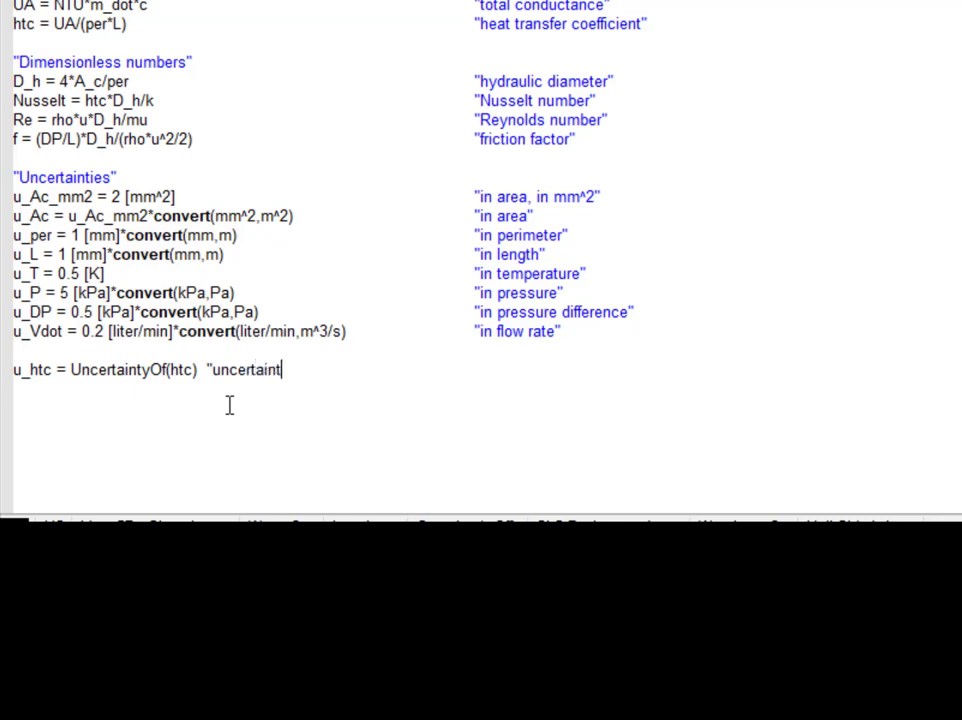
{"action": "type", "text": "y of heat transfer "}
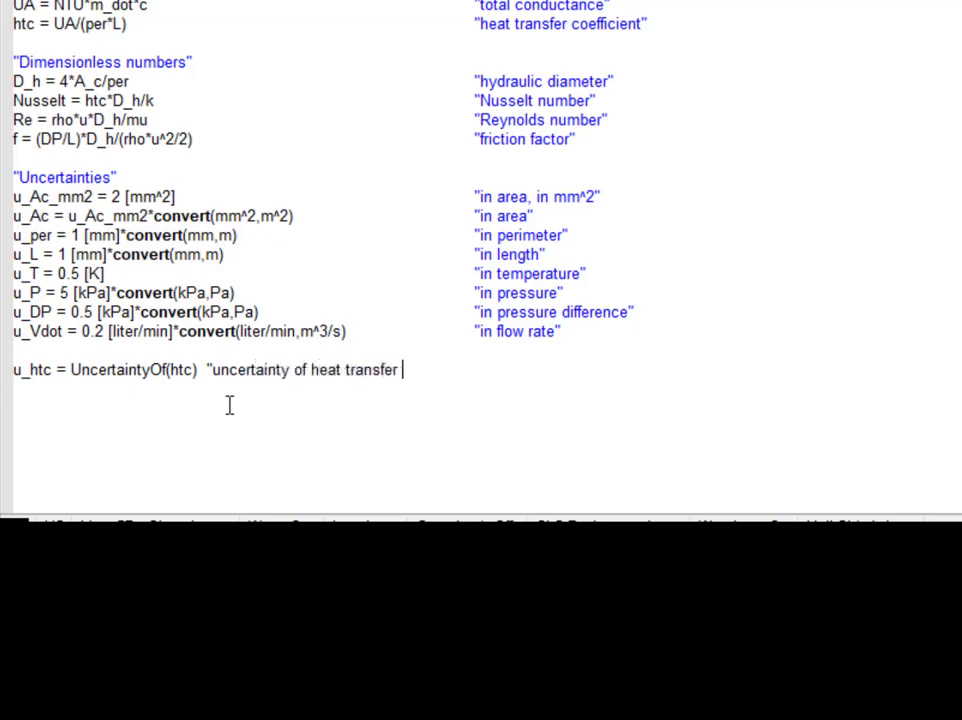
{"action": "type", "text": "coefficienty"}
{"action": "key", "text": "BackSpace"}
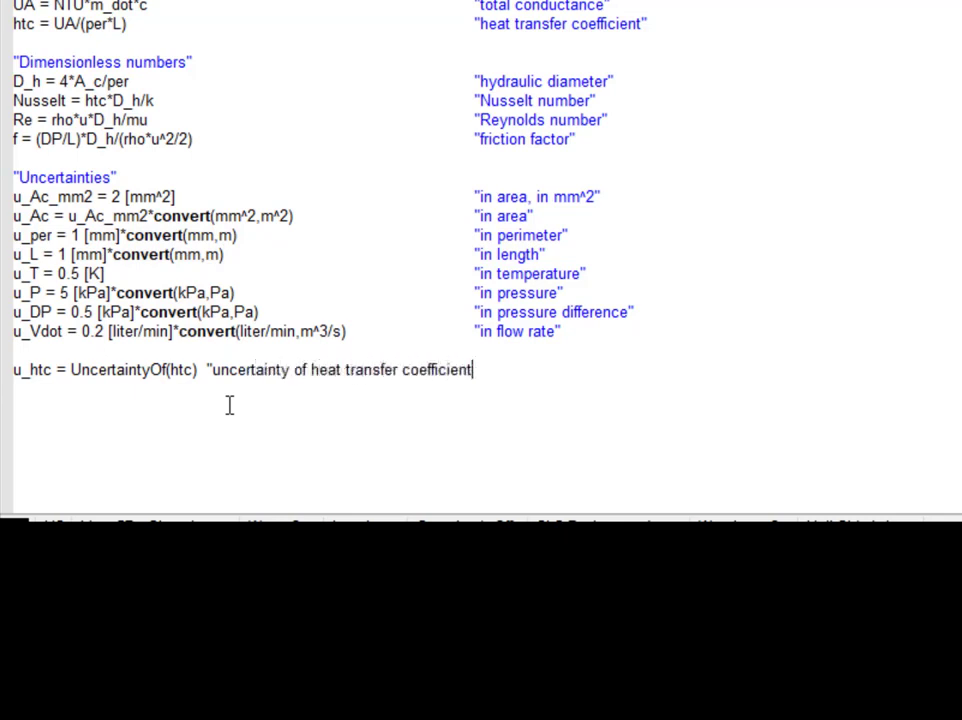
{"action": "type", "text": "\""}
{"action": "key", "text": "Return"}
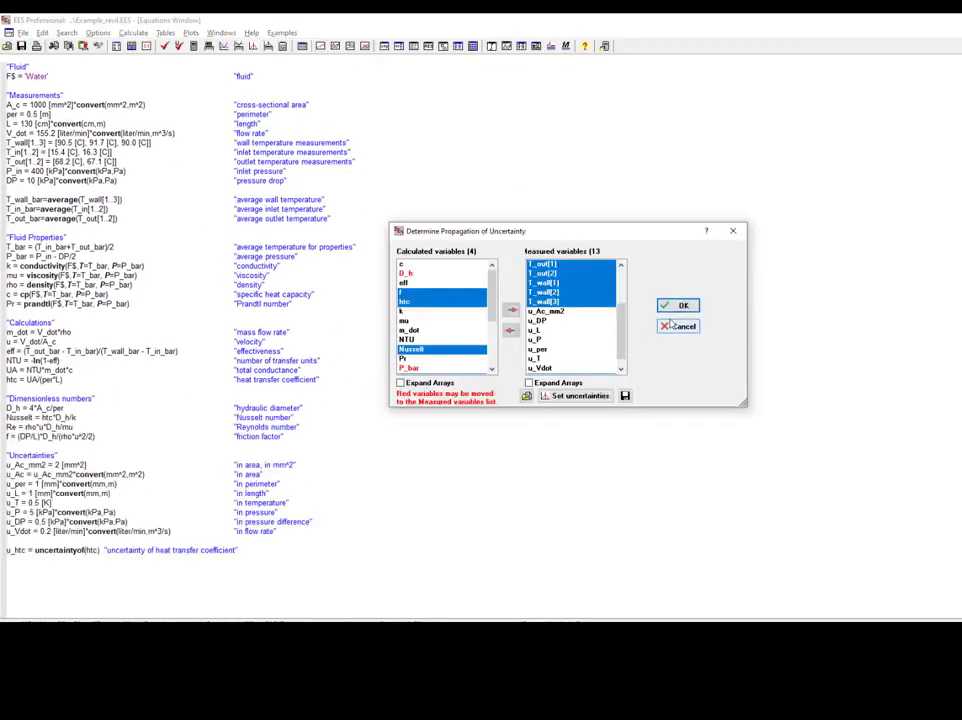
Run the uncertainty propagation with the selected variables and show u_htc among the solved variables.
{"action": "left_click", "coordinate": [678, 305]}
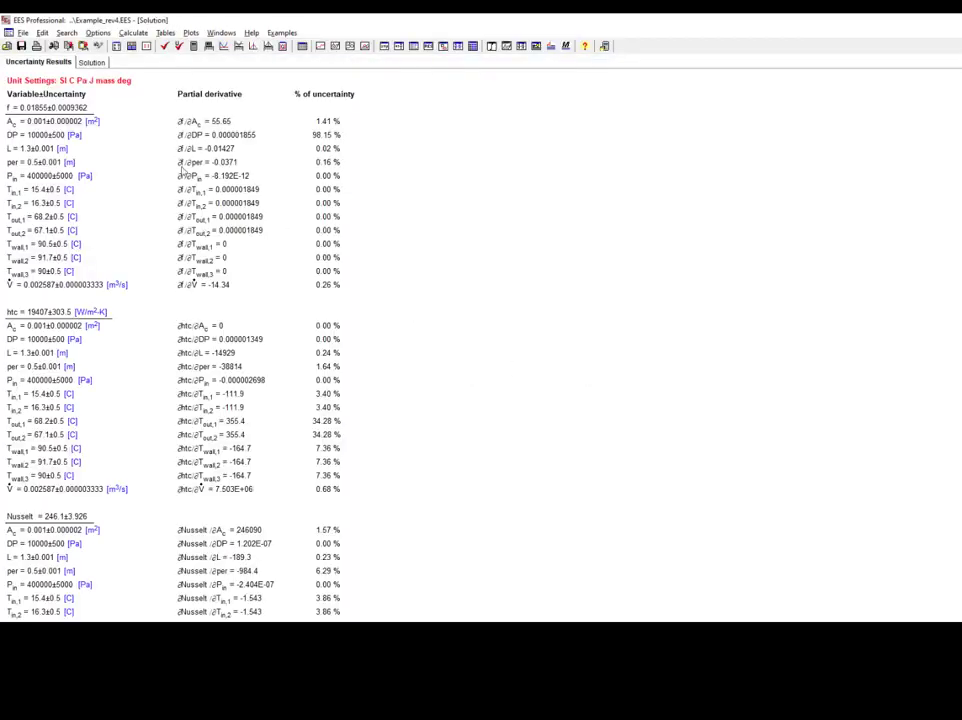
{"action": "left_click", "coordinate": [92, 62]}
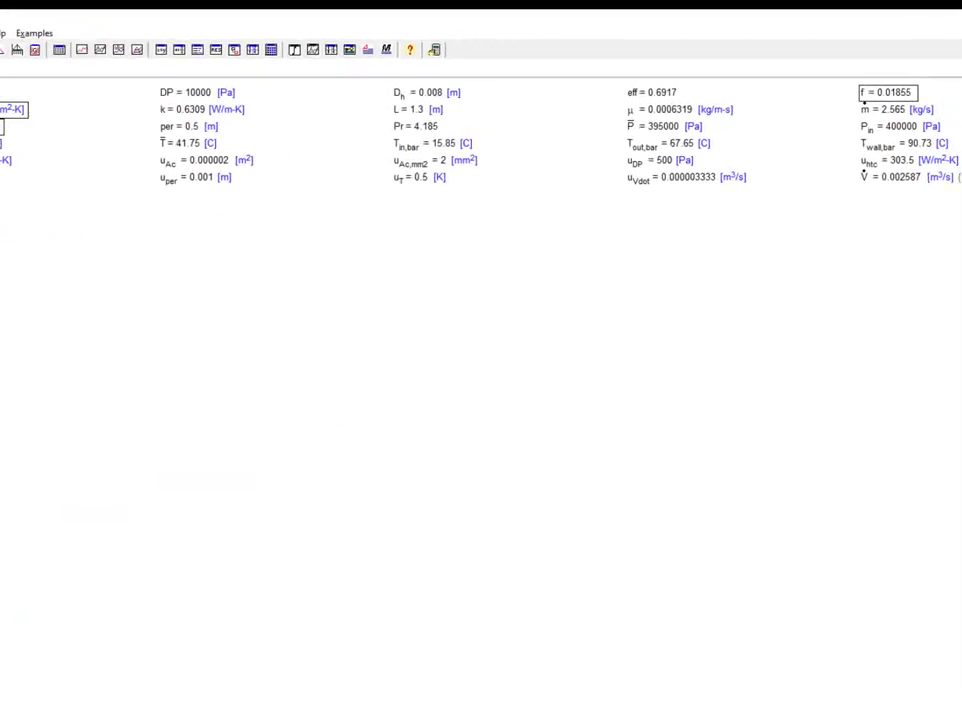
{"action": "left_click", "coordinate": [680, 222]}
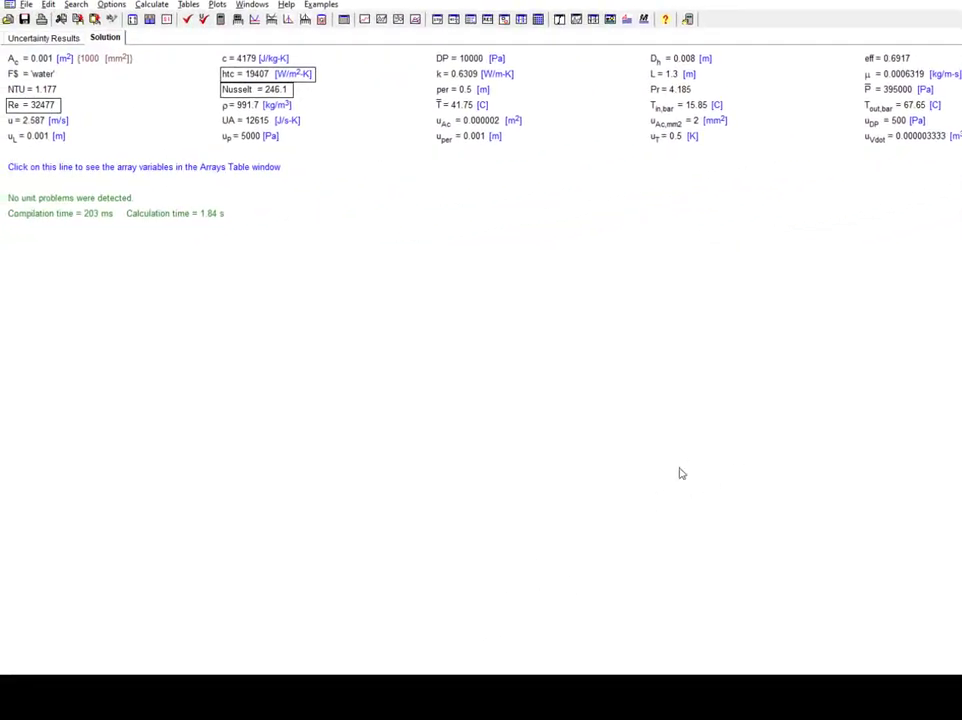
Return to the equations and add percent_u_htc = u_htc/htc*convert(-,%) below the u_htc equation.
{"action": "key", "text": "ctrl+e"}
{"action": "type", "text": "percent_u"}
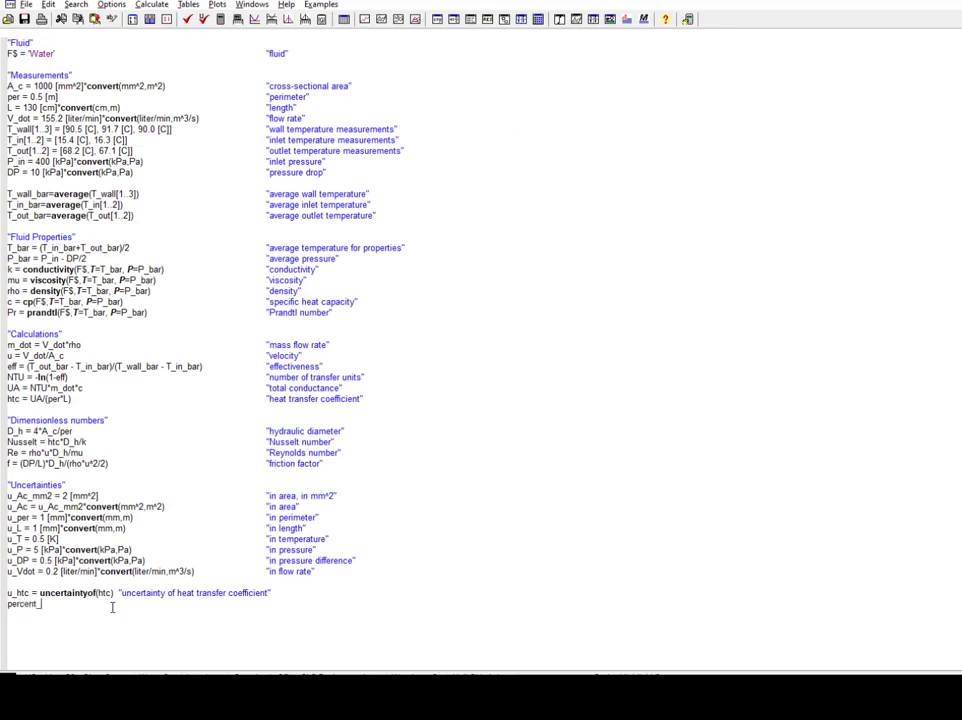
{"action": "type", "text": "_htc = u_htc"}
{"action": "key", "text": "BackSpace"}
{"action": "key", "text": "BackSpace"}
{"action": "type", "text": "c/htc*convert(-,%)"}
Rerun the uncertainty propagation and highlight percent_u_htc among the solved variables.
{"action": "key", "text": "F6"}
{"action": "left_click", "coordinate": [775, 314]}
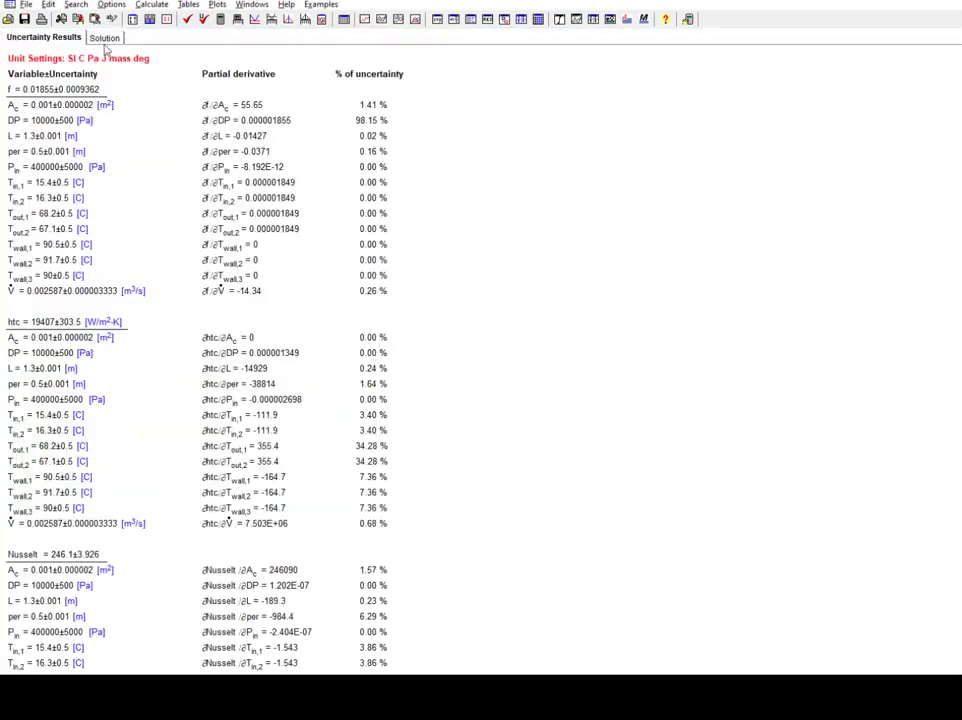
{"action": "left_click", "coordinate": [104, 38]}
{"action": "left_click", "coordinate": [713, 91]}
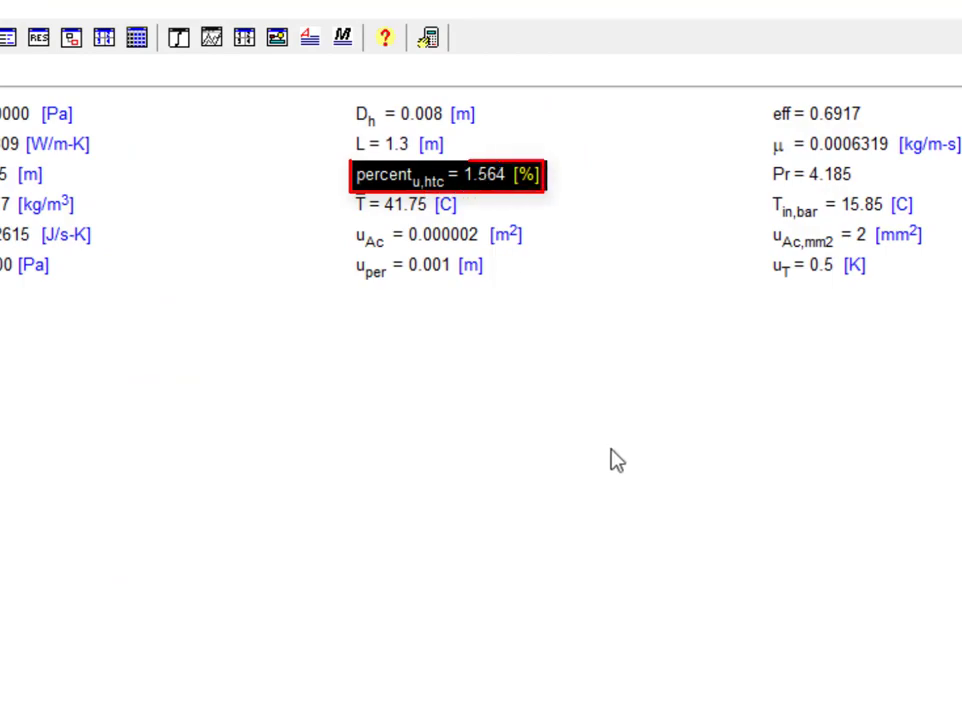
Add the equation percent_u_Twall1 = uncert.percent(htc,T_wall[1]) below percent_u_htc and run the uncertainty propagation.
{"action": "key", "text": "ctrl+e"}
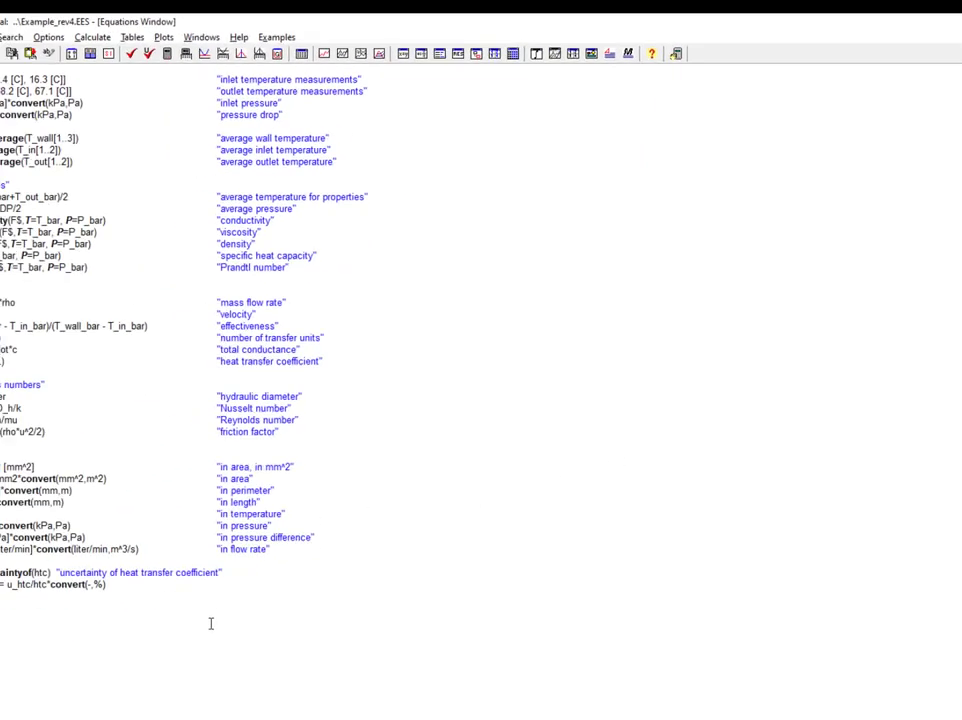
{"action": "key", "text": "F2"}
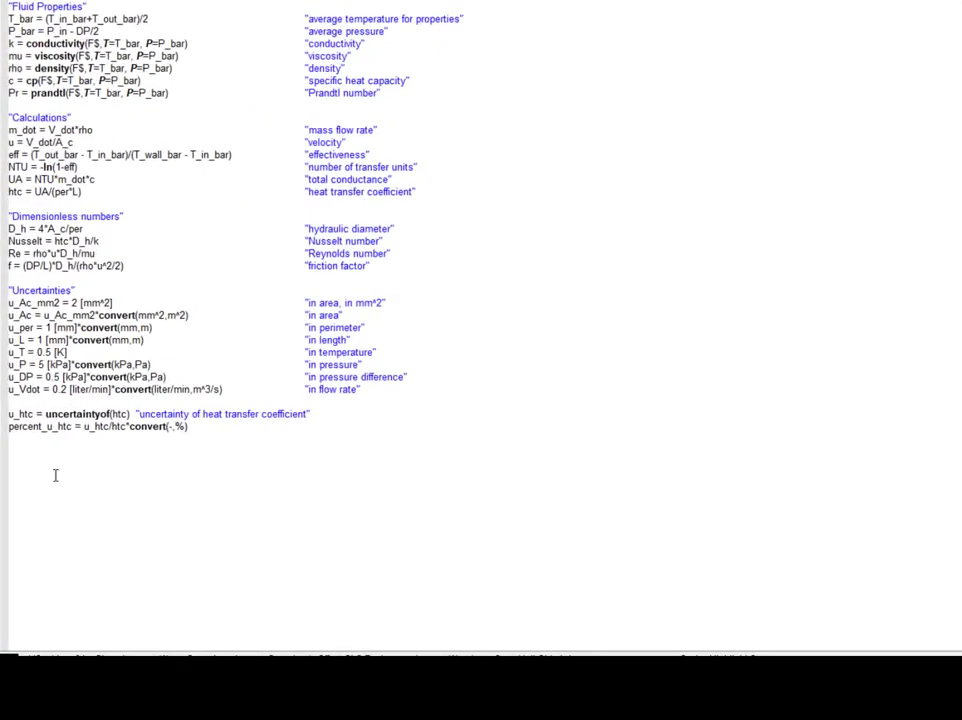
{"action": "left_click", "coordinate": [54, 342]}
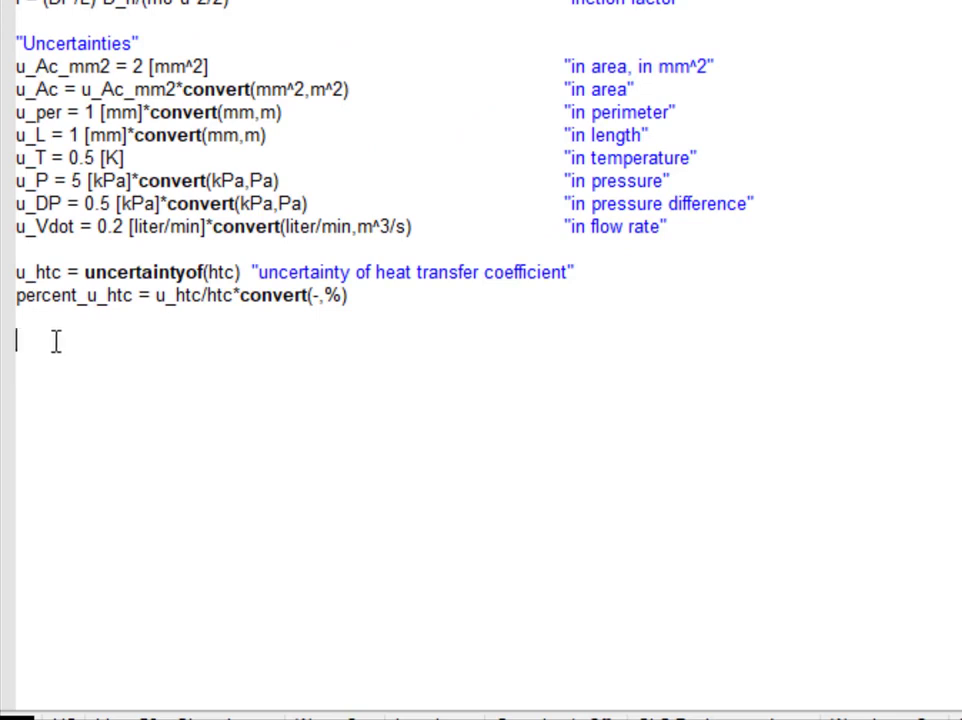
{"action": "type", "text": "percent_u_Twall1 "}
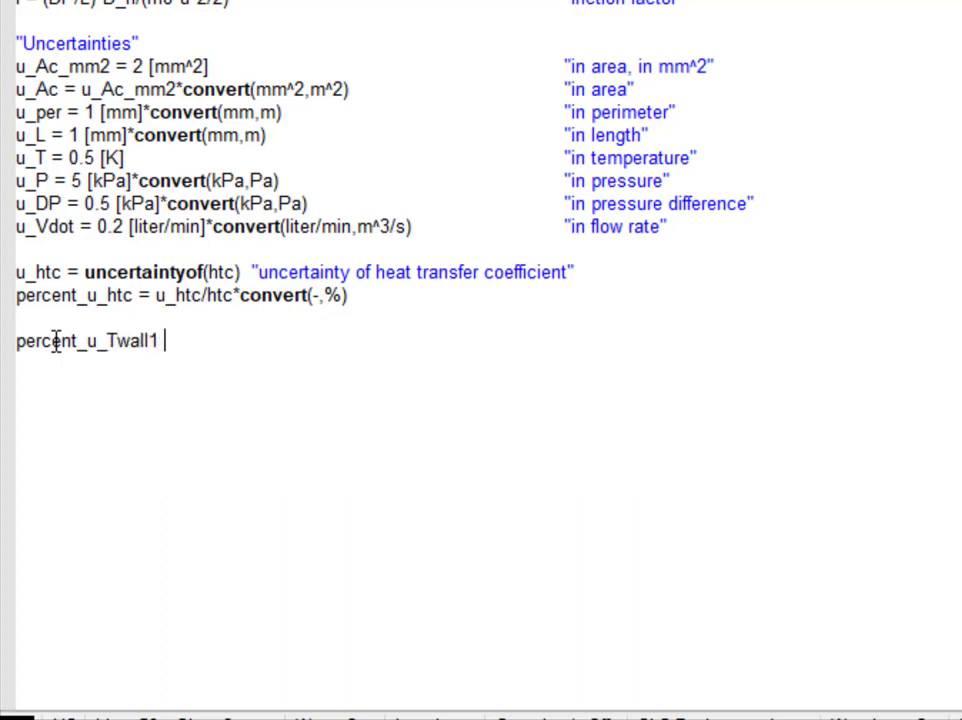
{"action": "type", "text": "= uncert"}
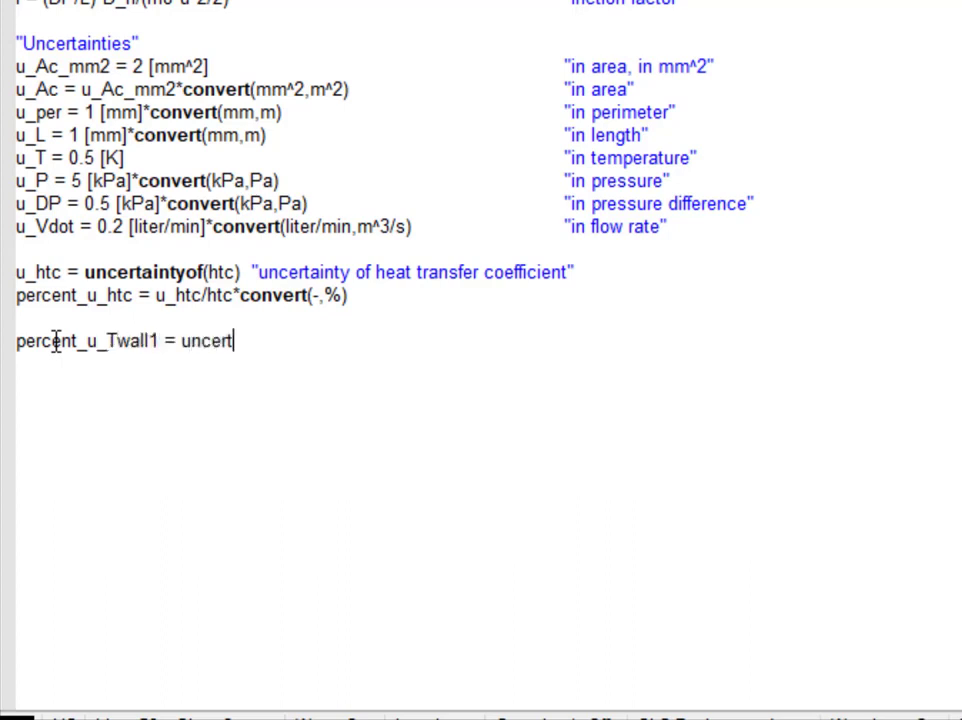
{"action": "type", "text": ".percent(ht"}
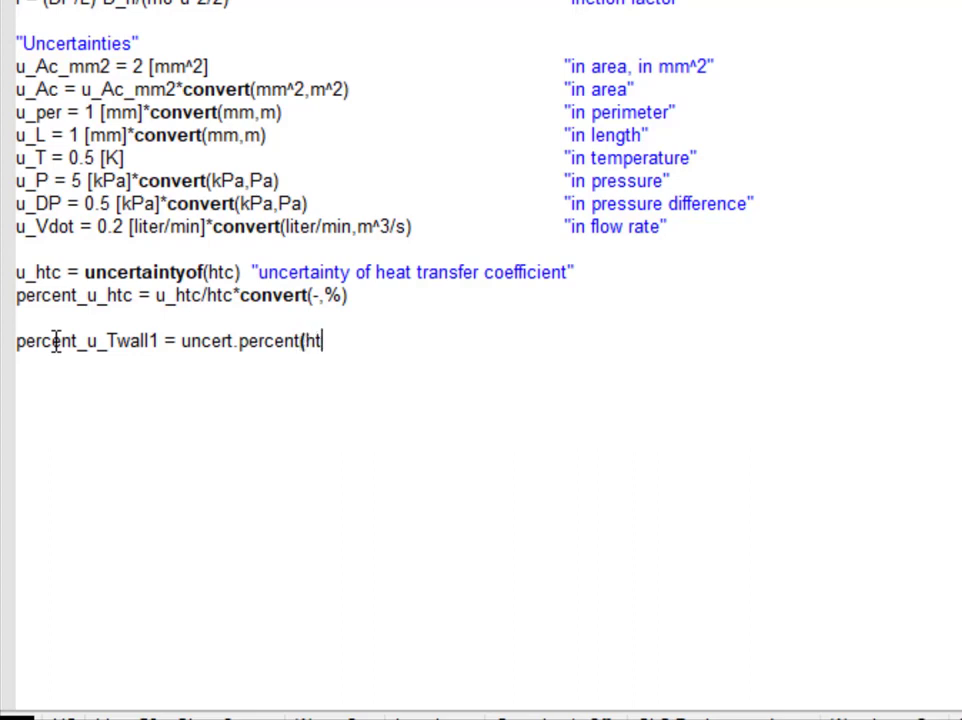
{"action": "type", "text": "c,T_wall[1])"}
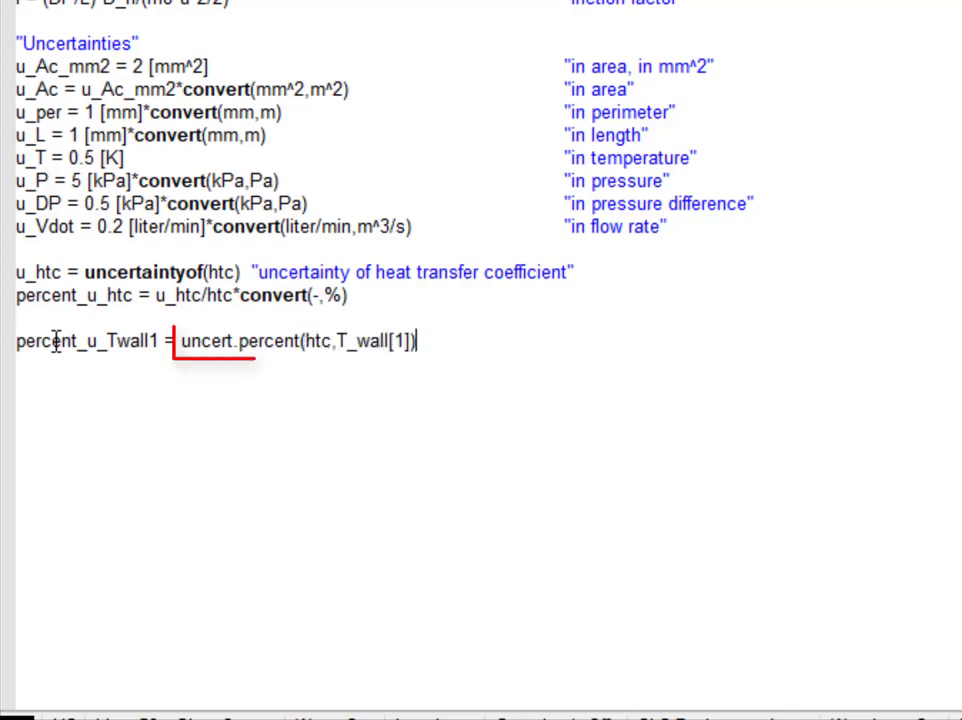
{"action": "key", "text": "Return"}
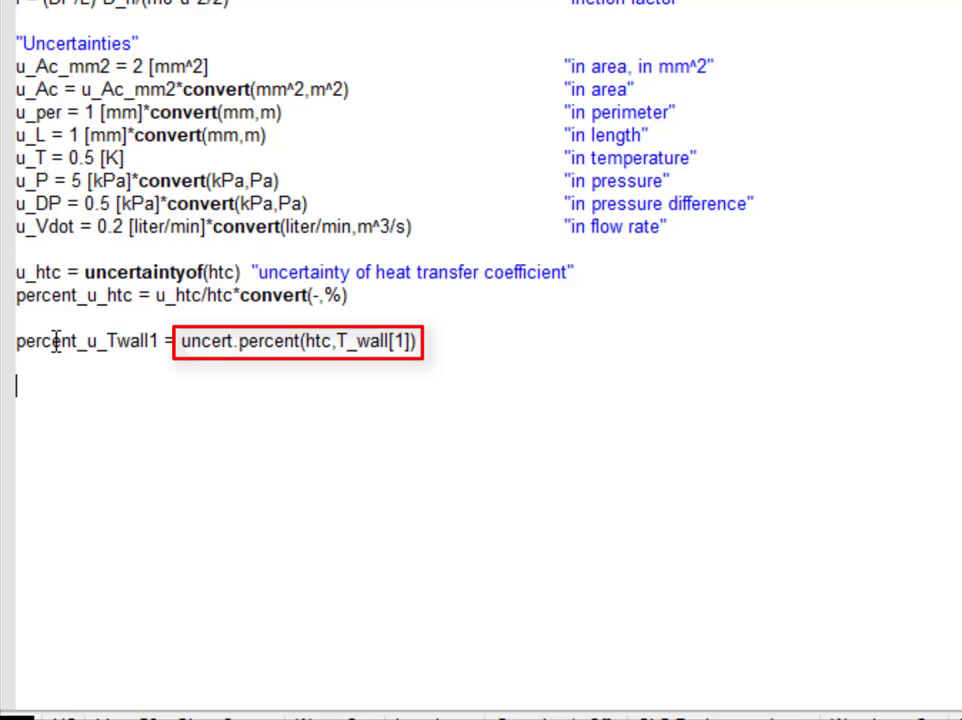
{"action": "key", "text": "F6"}
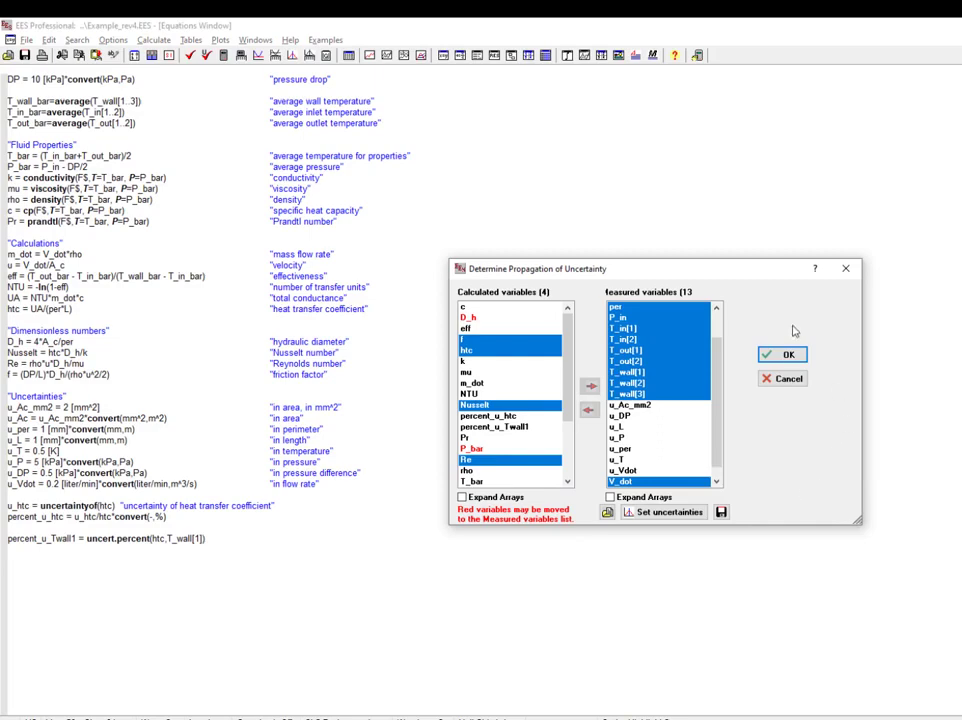
{"action": "left_click", "coordinate": [785, 354]}
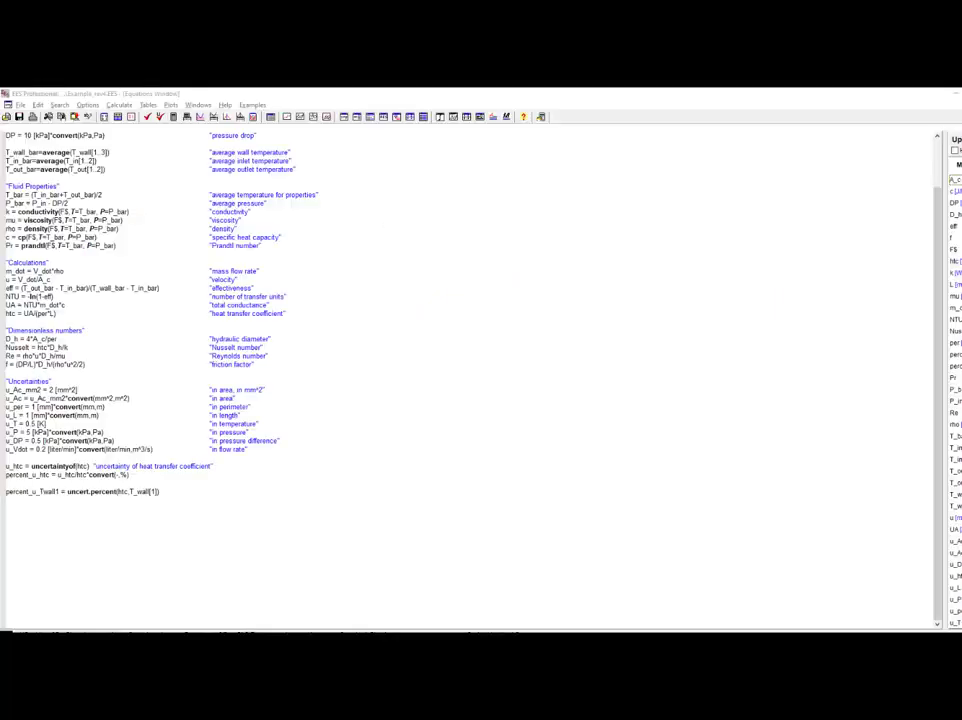
Add the partial derivative equation dhtcdTwall1 = uncert.pardif(htc,T_wall[1]) below the percent_u_Twall1 equation.
{"action": "left_click", "coordinate": [67, 460]}
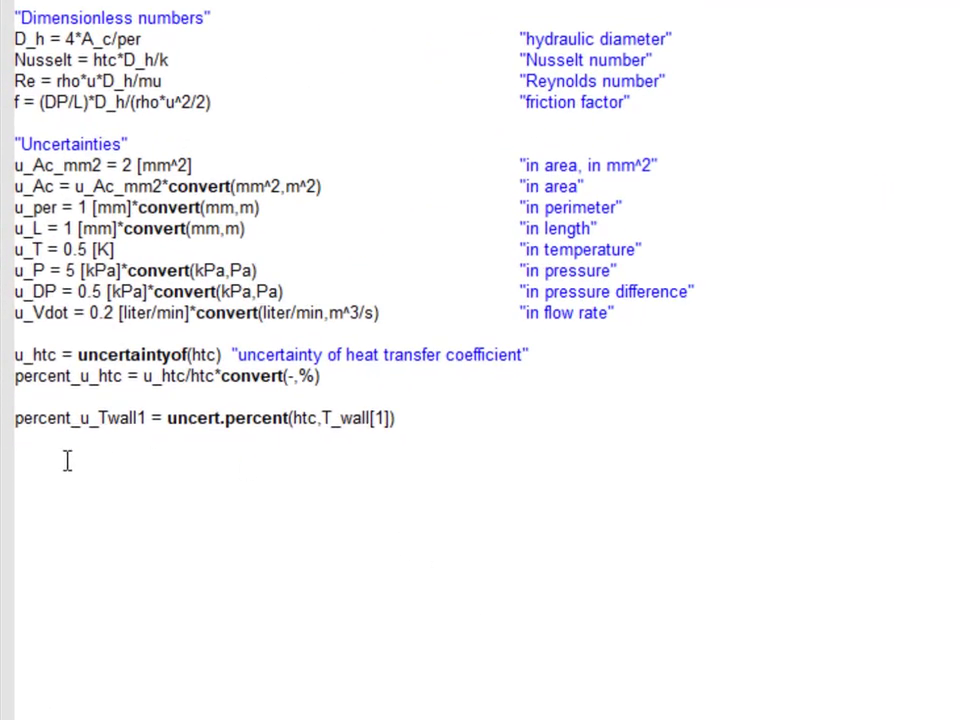
{"action": "type", "text": "dhtcdTwall1 = uncert."}
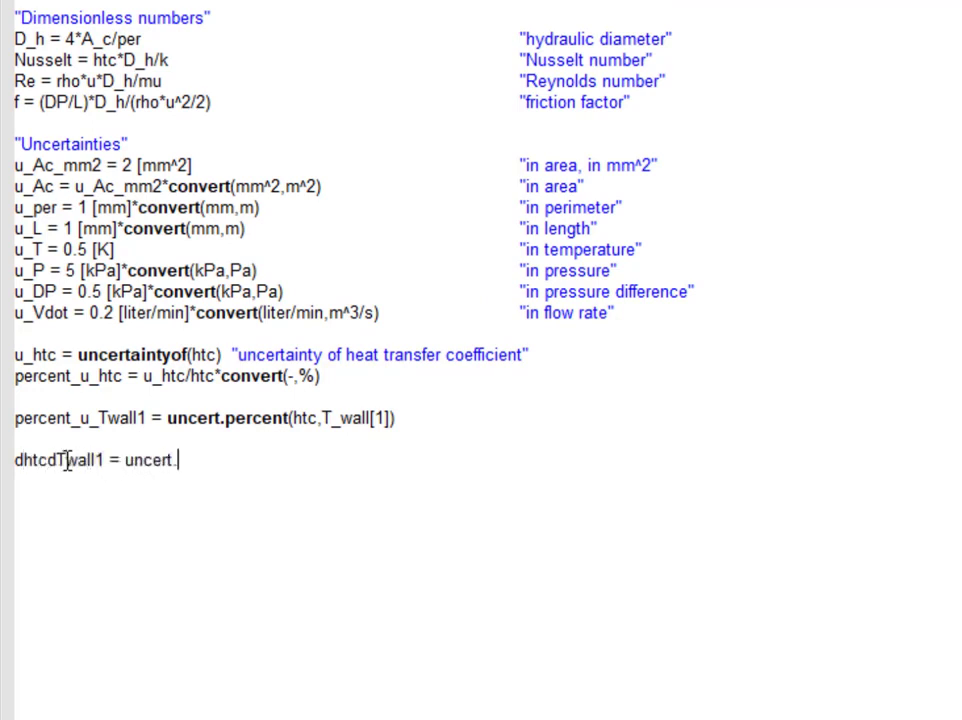
{"action": "type", "text": "pardif(htc,T_wall[1])"}
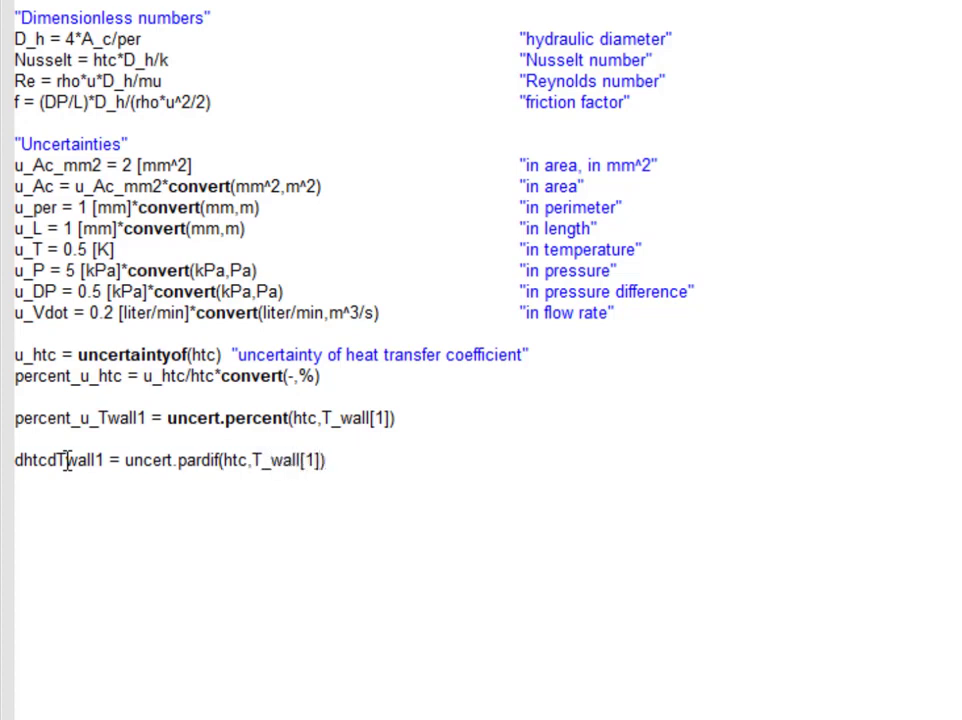
{"action": "key", "text": "Return"}
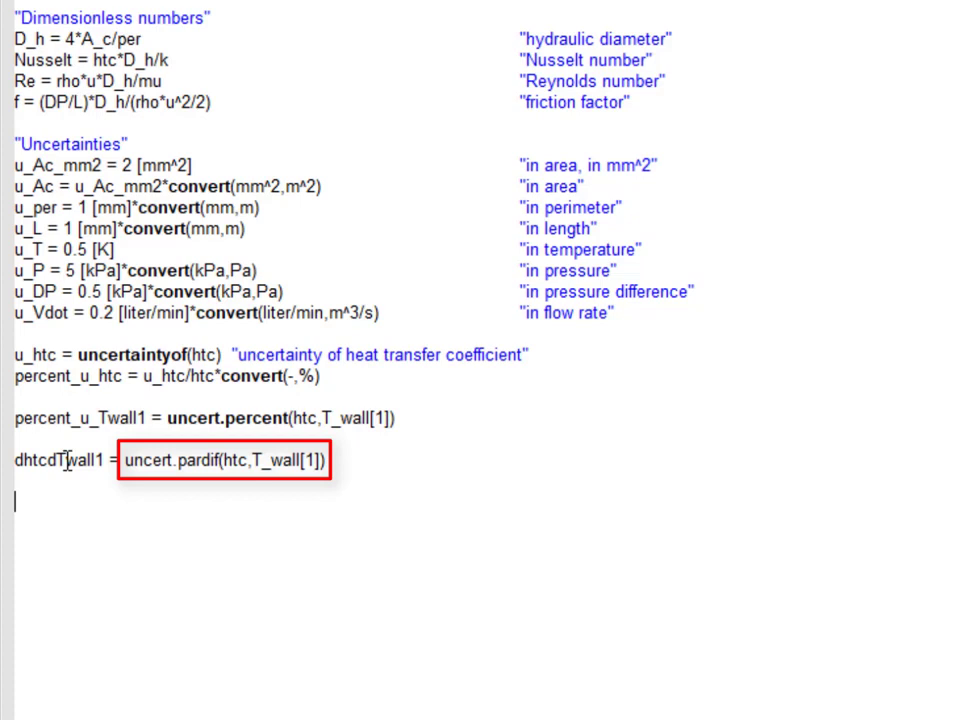
Add the equation dhc_Twall1 = dhtcdTwall1*u_T, then run the uncertainty propagation and show the solved variables.
{"action": "type", "text": "dhc"}
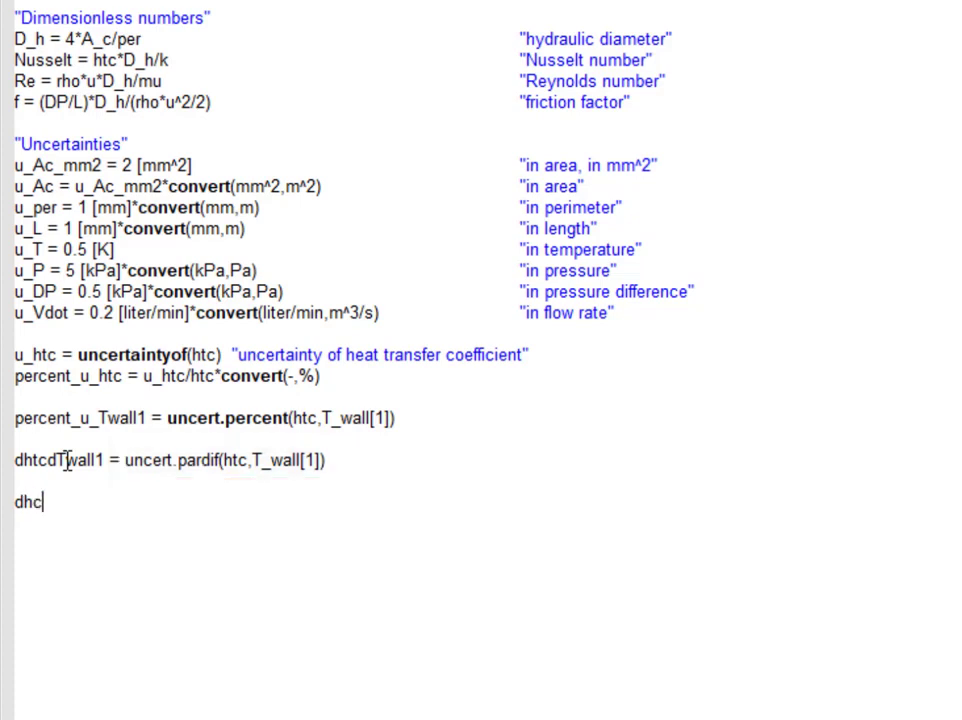
{"action": "type", "text": "_Twall1 = "}
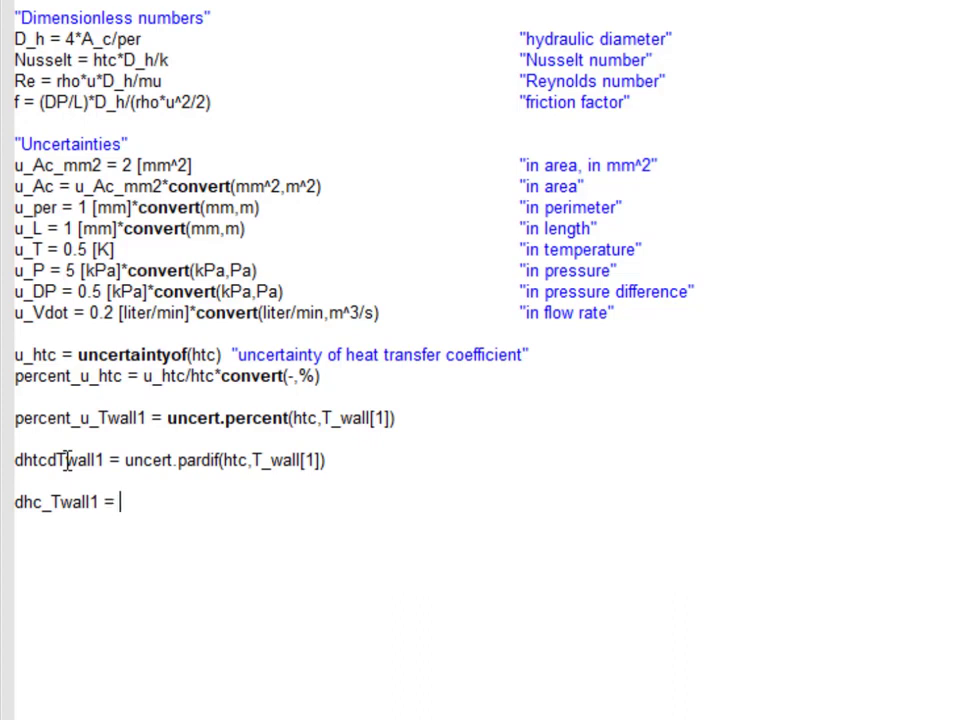
{"action": "type", "text": "dhtcdTwall1*u_T"}
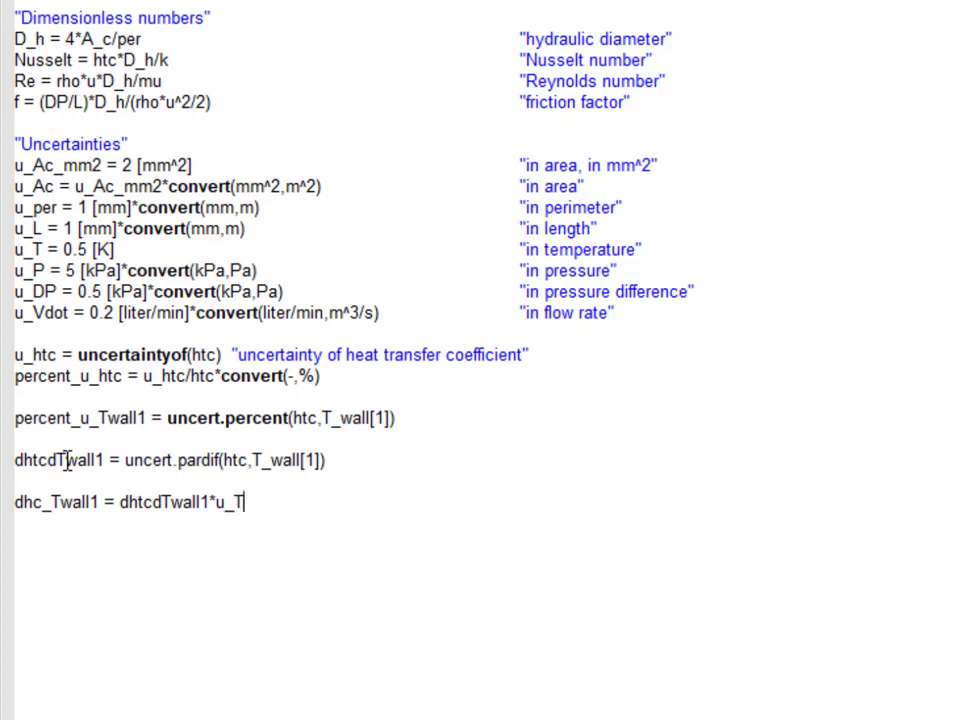
{"action": "key", "text": "Return"}
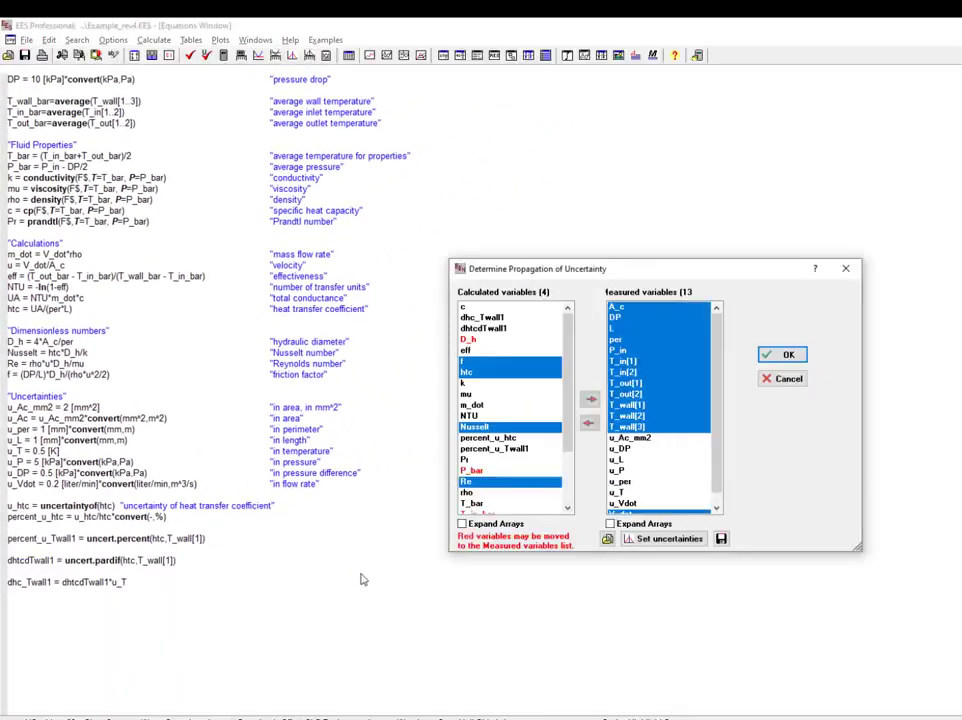
{"action": "left_click", "coordinate": [785, 356]}
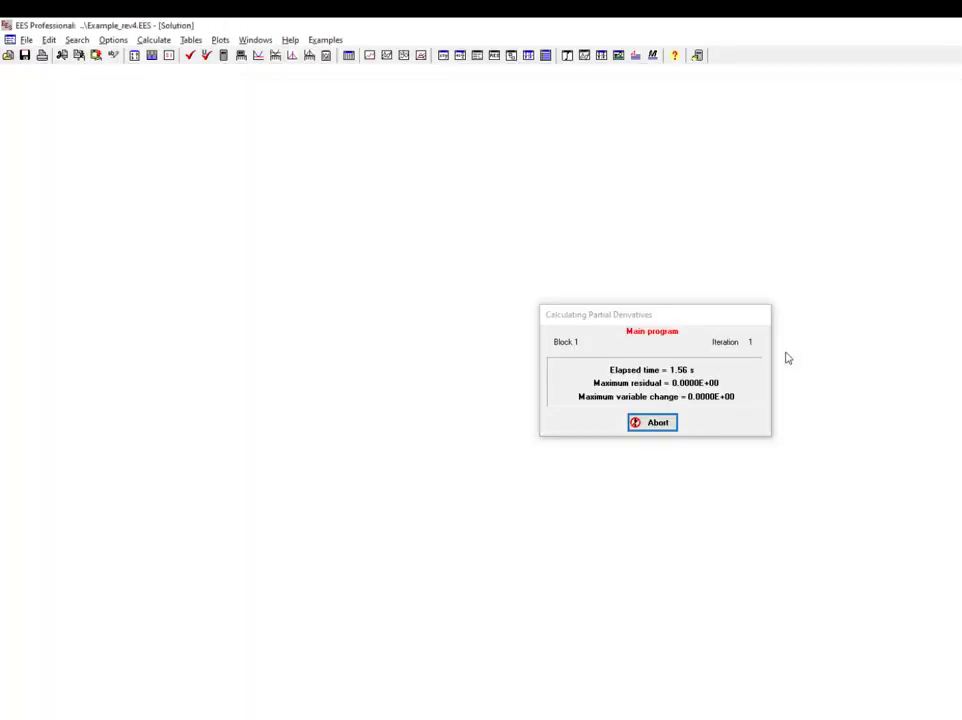
{"action": "left_click", "coordinate": [108, 75]}
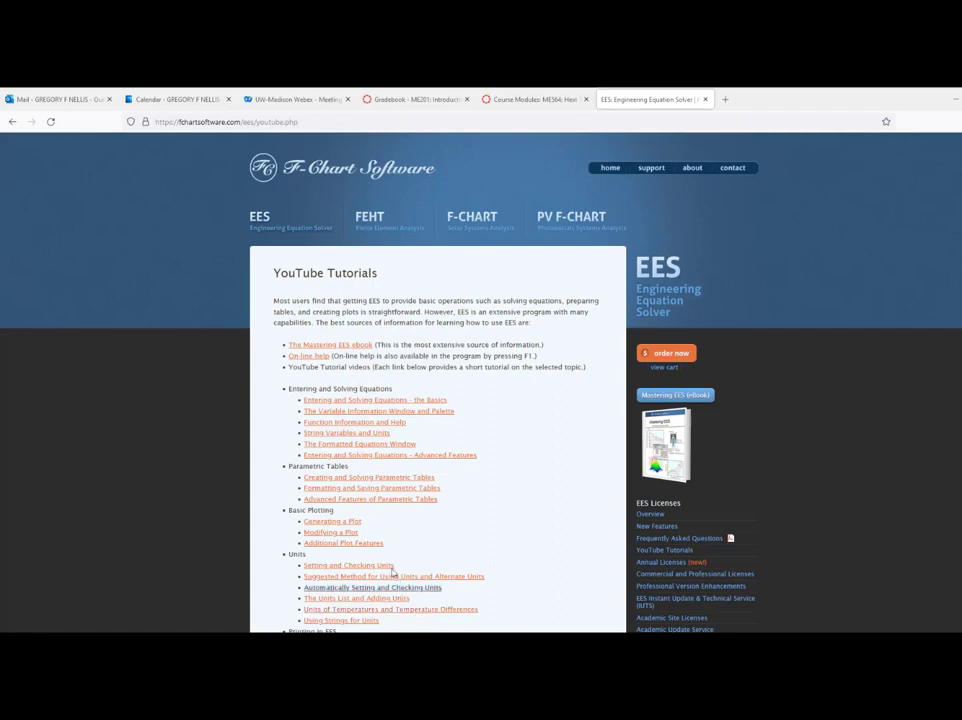
Look through the EES YouTube Tutorials list on the F-Chart Software website and open the Mastering EES eBook page.
{"action": "scroll", "coordinate": [394, 568], "scroll_direction": "down", "scroll_amount": 8}
{"action": "scroll", "coordinate": [394, 568], "scroll_direction": "down", "scroll_amount": 5}
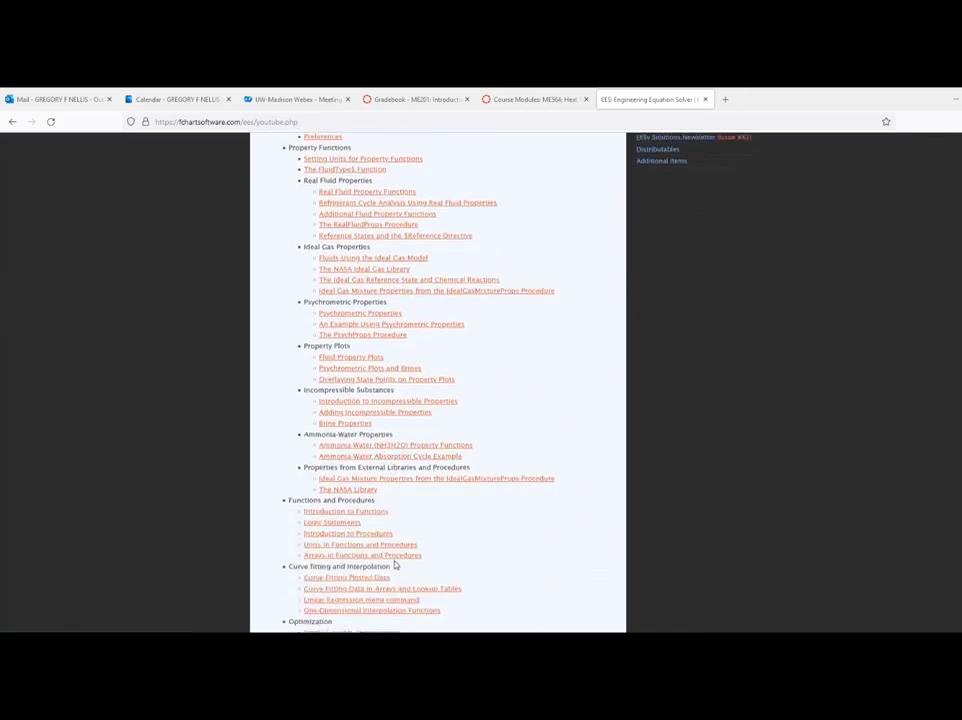
{"action": "scroll", "coordinate": [394, 568], "scroll_direction": "down", "scroll_amount": 3}
{"action": "scroll", "coordinate": [395, 566], "scroll_direction": "up", "scroll_amount": 12}
{"action": "scroll", "coordinate": [396, 566], "scroll_direction": "up", "scroll_amount": 2}
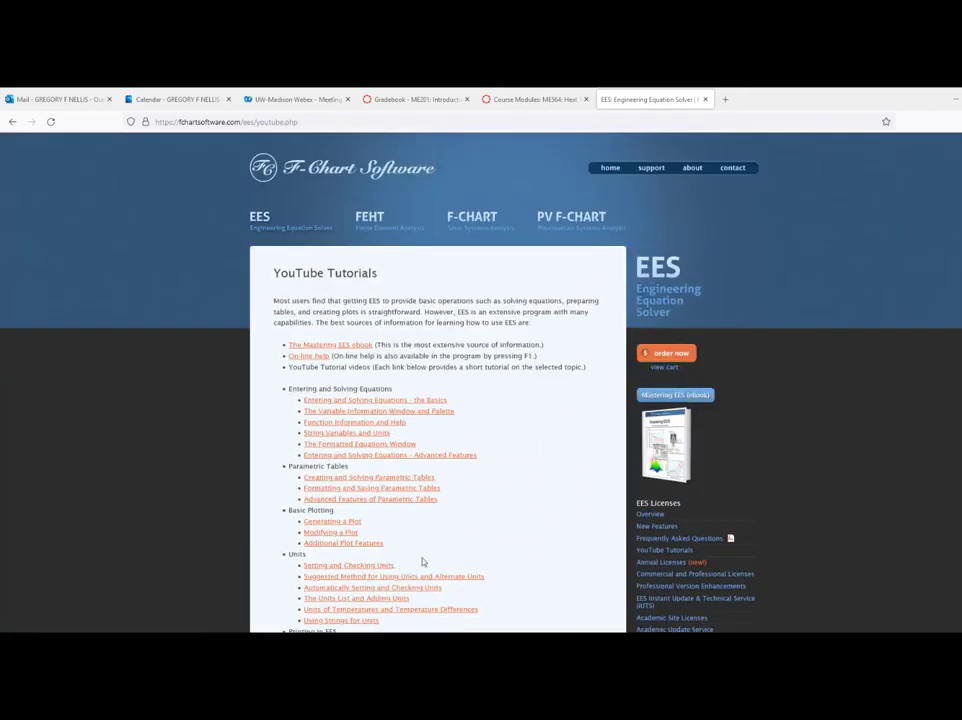
{"action": "left_click", "coordinate": [667, 448]}
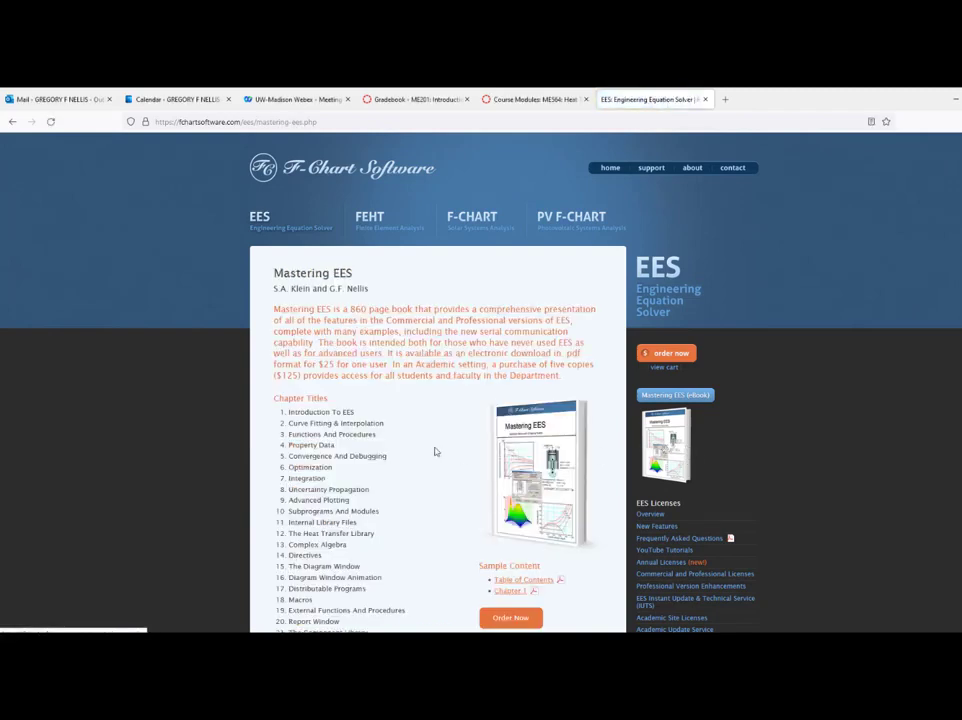